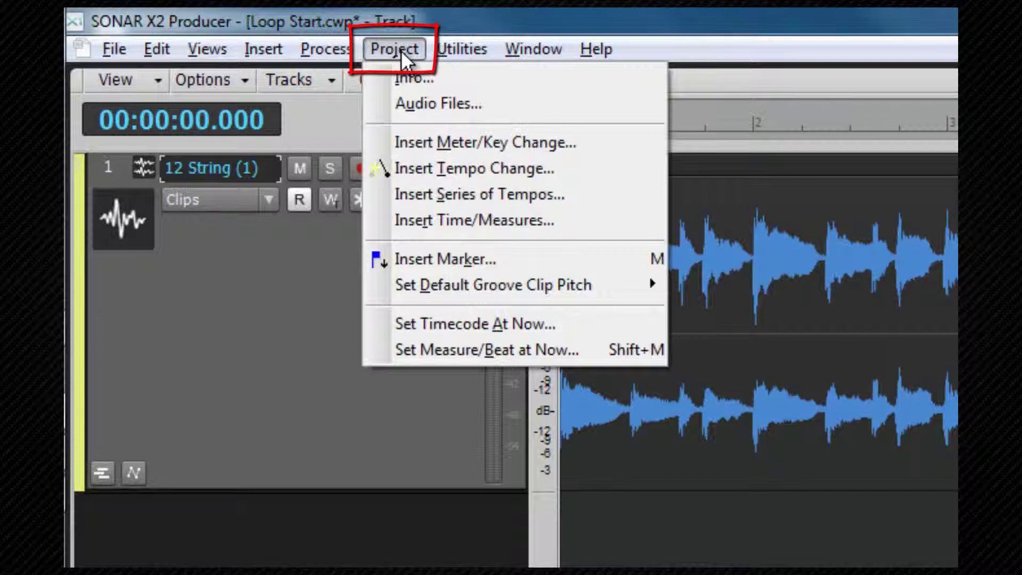
Make the 12 String clip a Groove-Clip loop and drag its edge out to repeat it
mouse_move(461, 282)
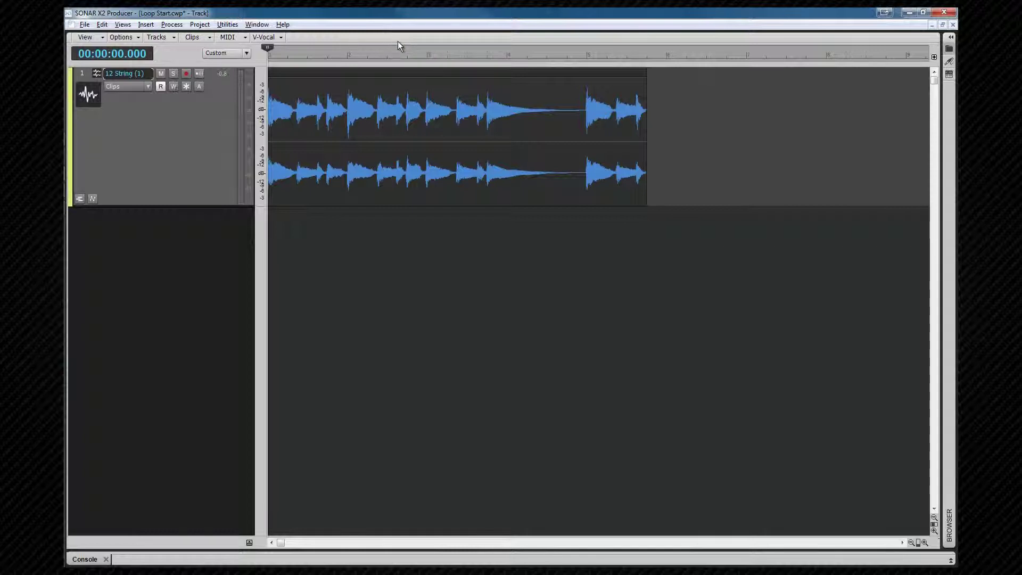
click(453, 71)
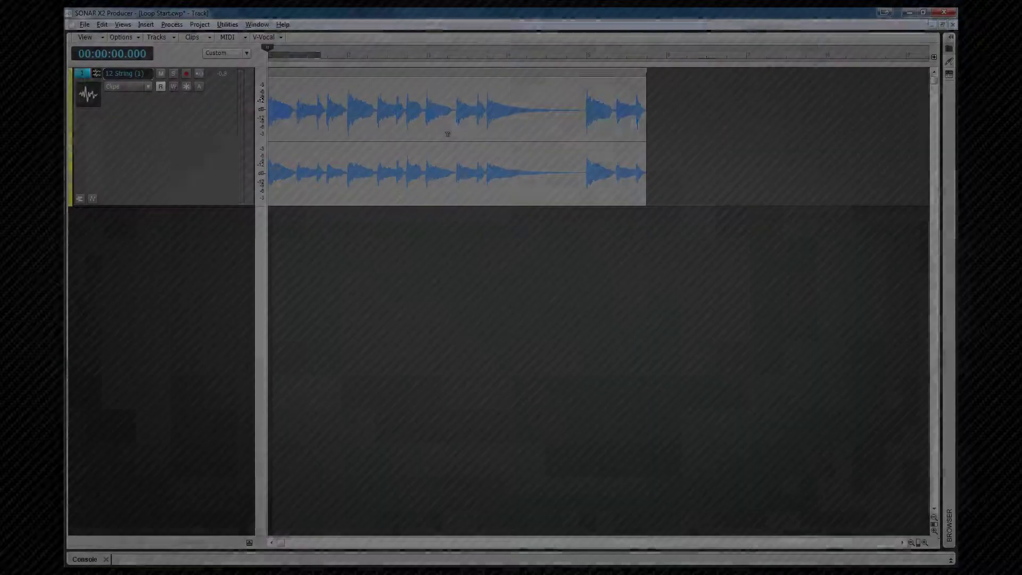
right_click(450, 135)
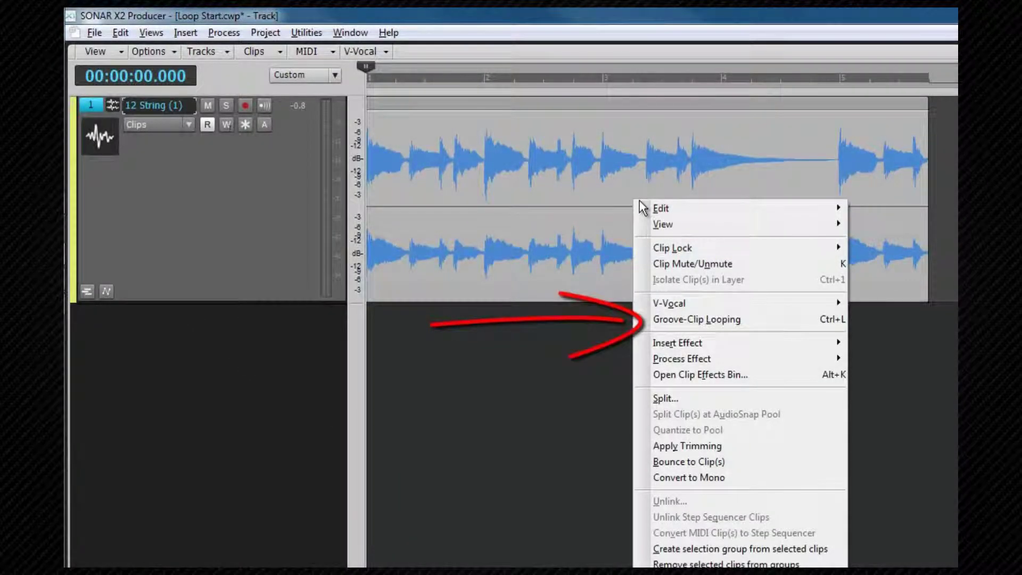
click(723, 319)
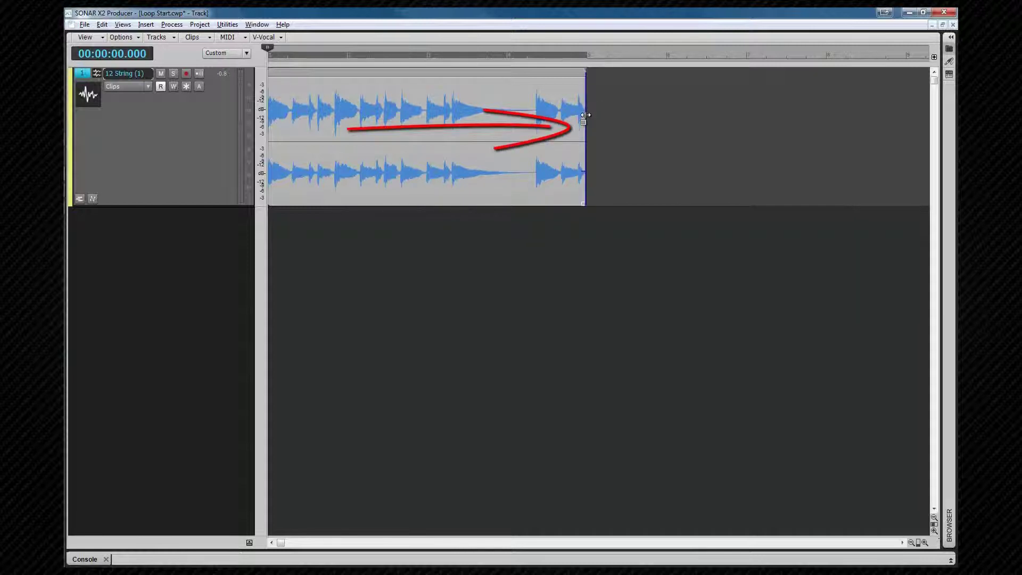
drag(586, 115, 900, 117)
Revert the looping with Ctrl+L, trim and re-extend the clip, and open it in Loop Construction
click(507, 101)
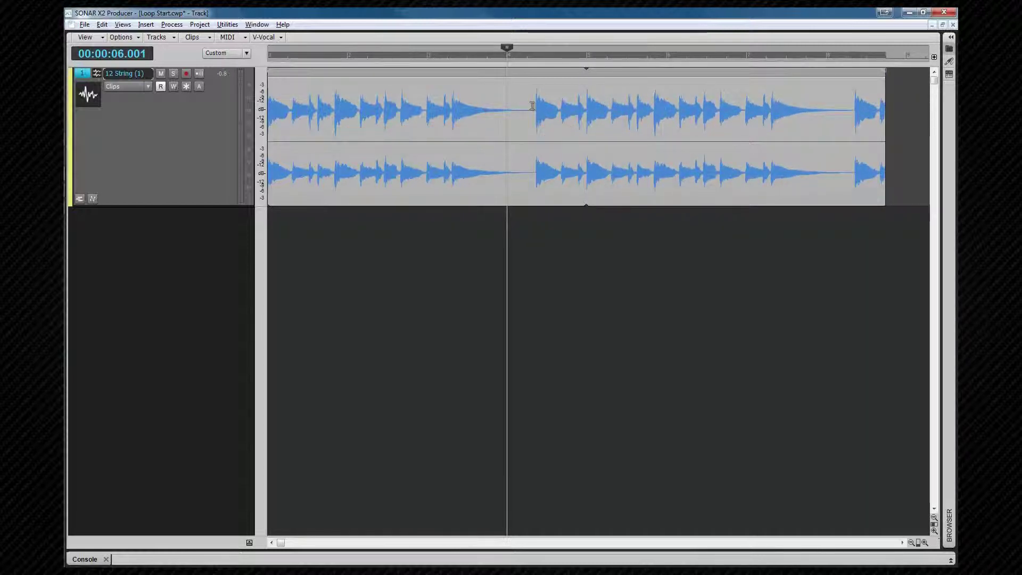
key(ctrl+l)
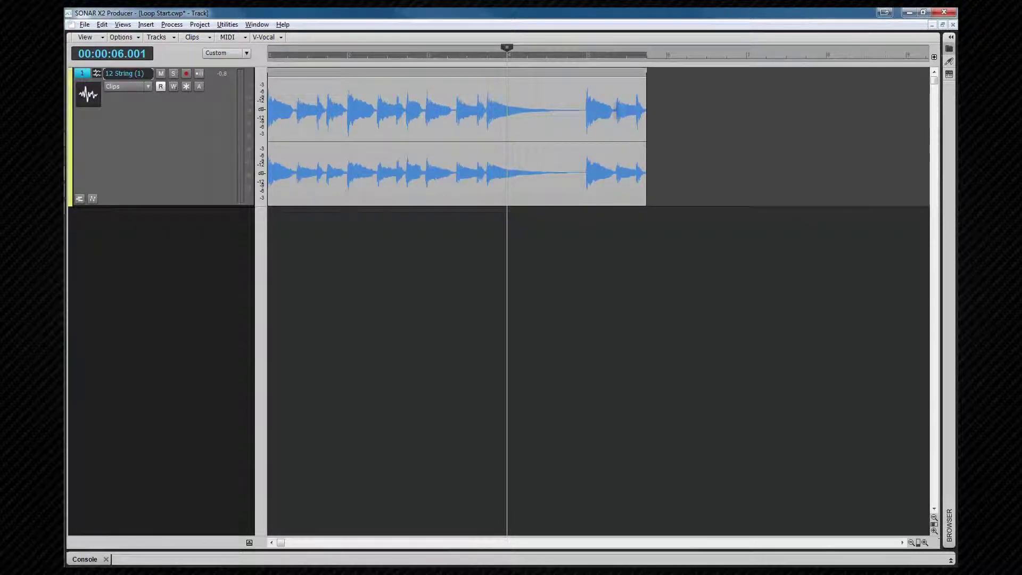
drag(647, 141, 556, 137)
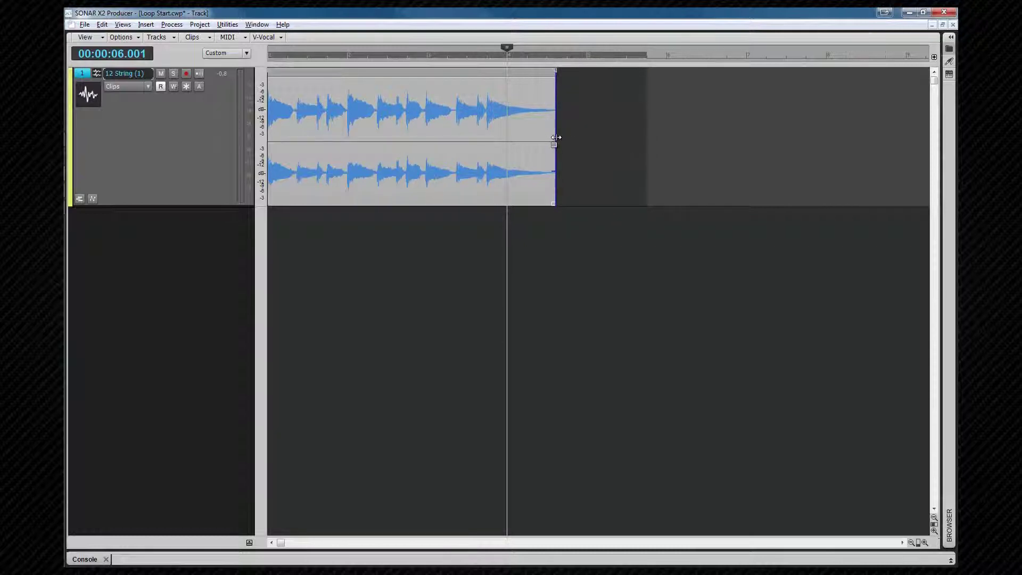
drag(554, 137, 646, 132)
double_click(373, 71)
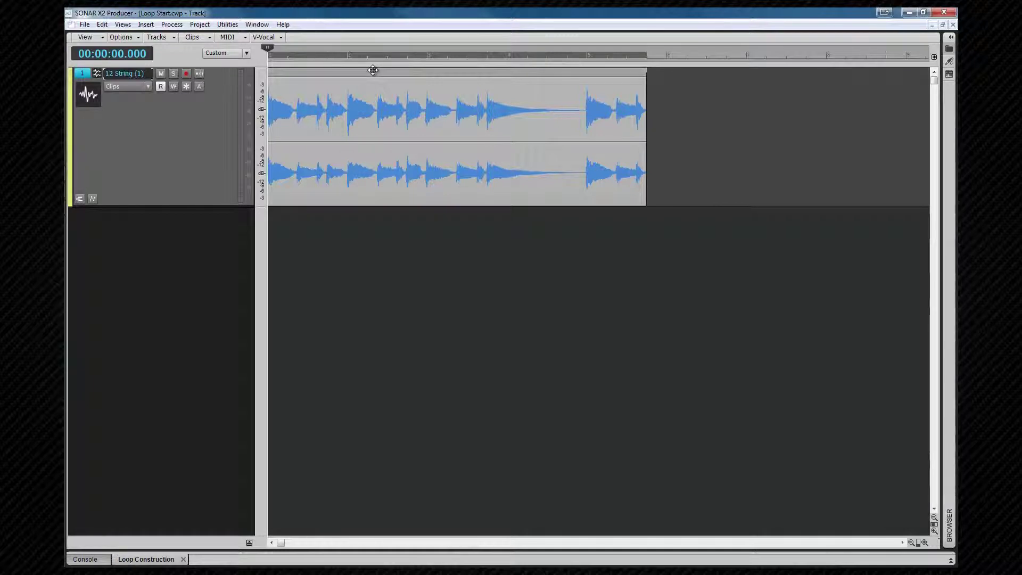
In the Inspector's Groove Clip section, toggle Looping and finish with Stretch to Tempo enabled at 120.0
key(i)
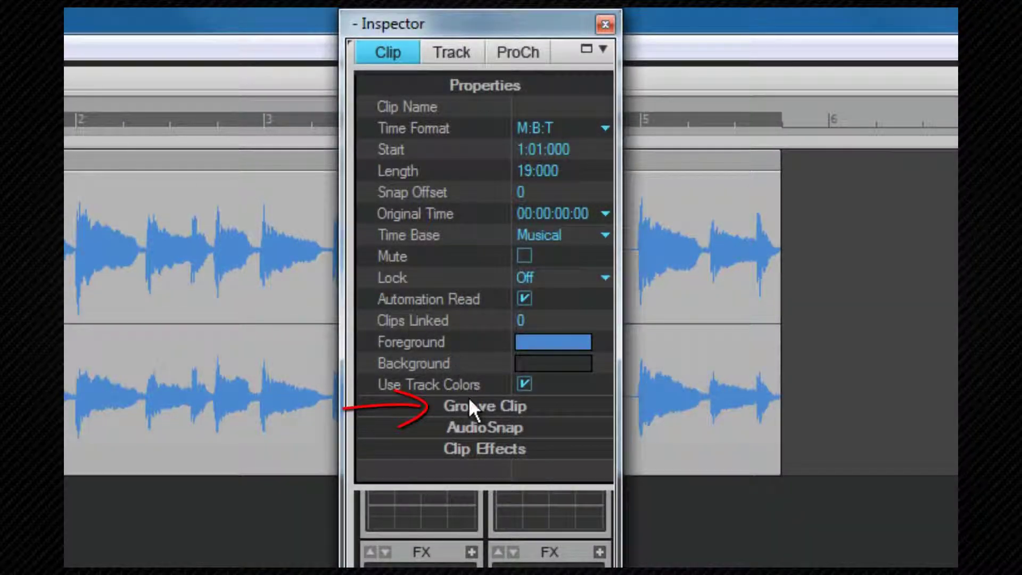
click(471, 405)
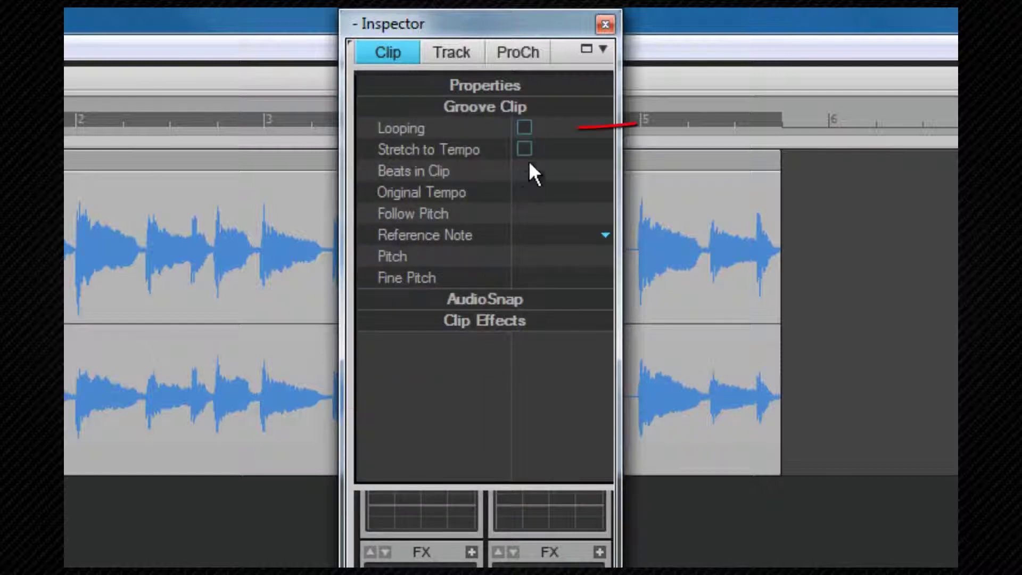
click(524, 127)
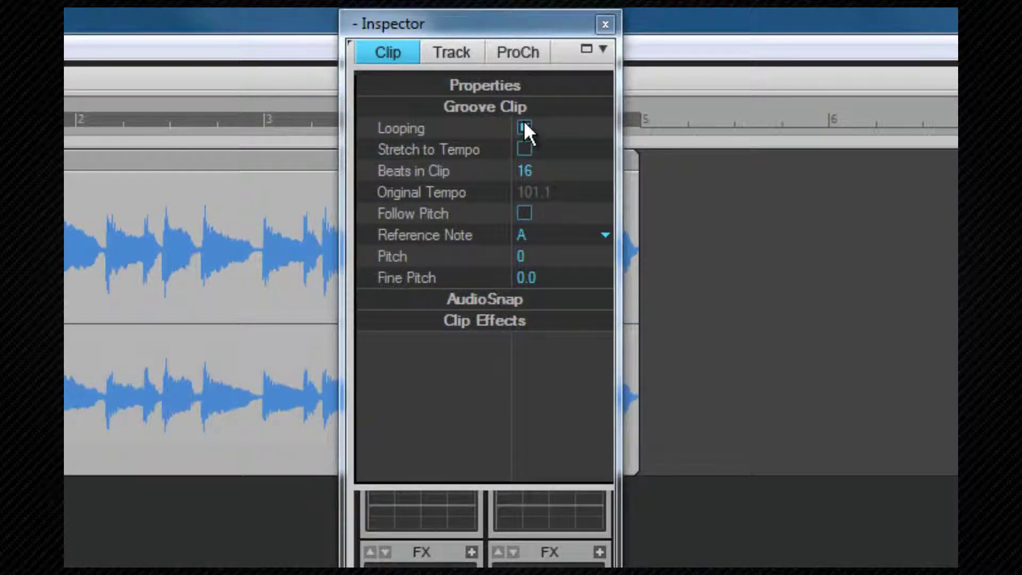
click(522, 152)
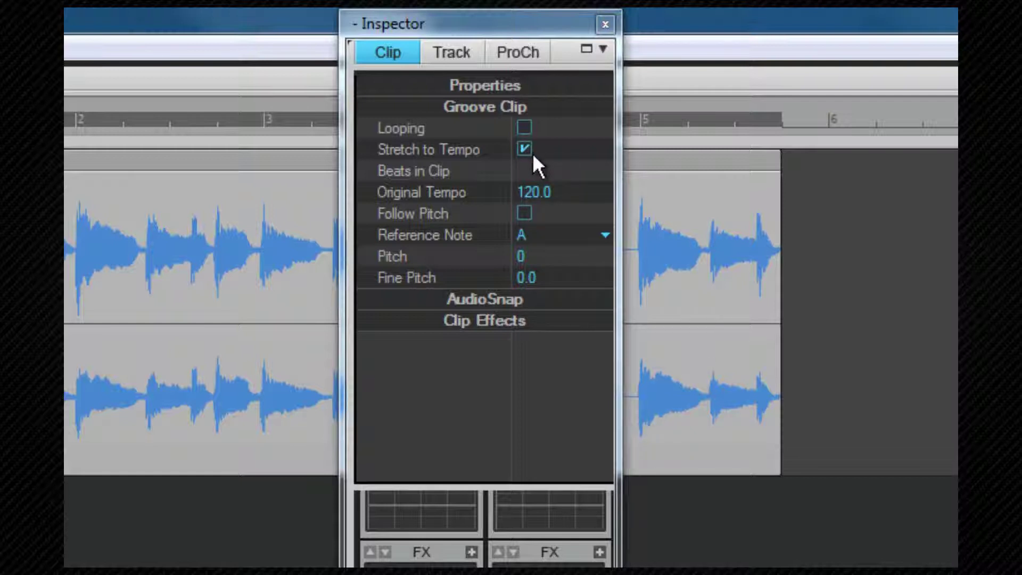
click(524, 128)
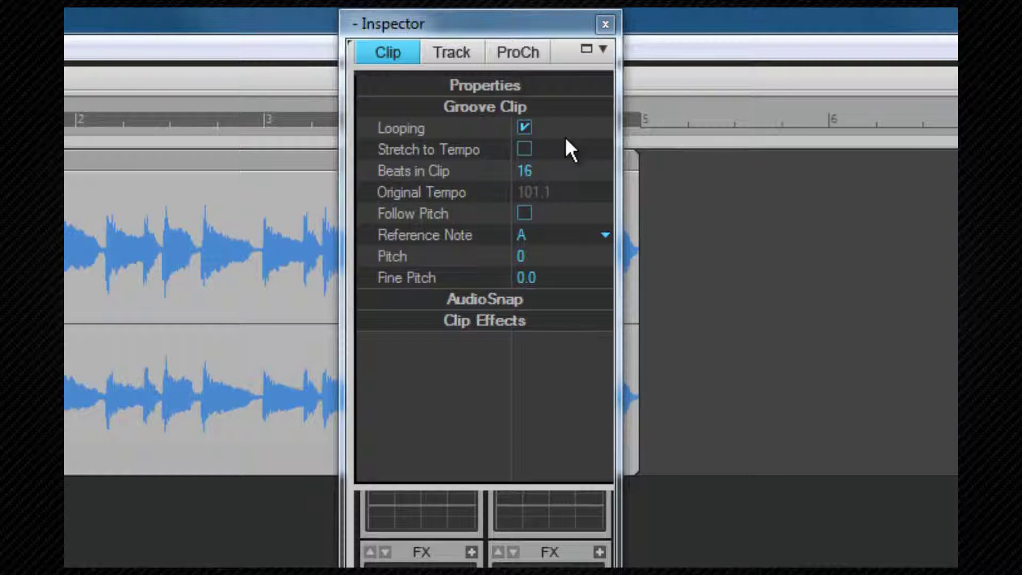
click(524, 148)
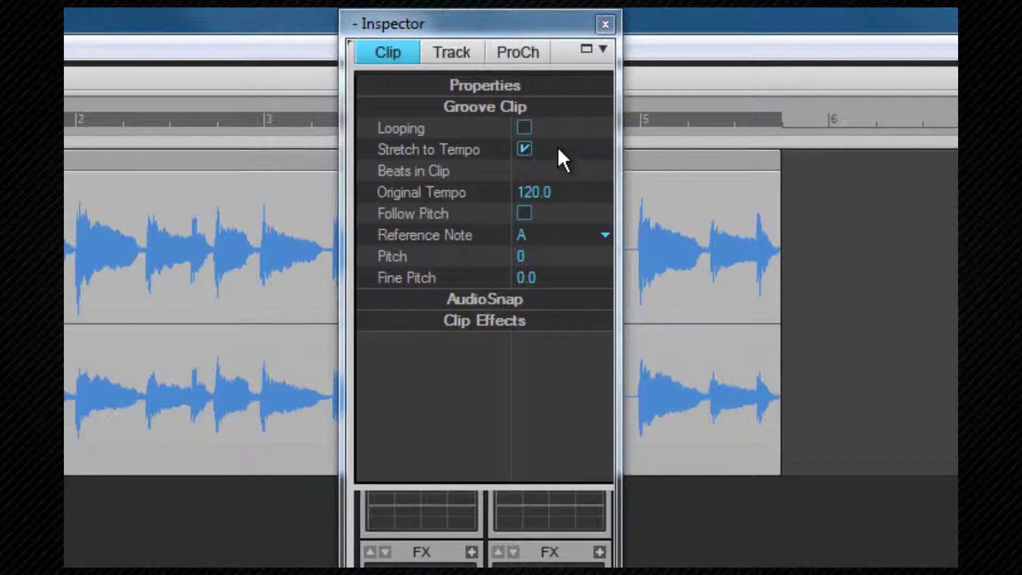
click(607, 235)
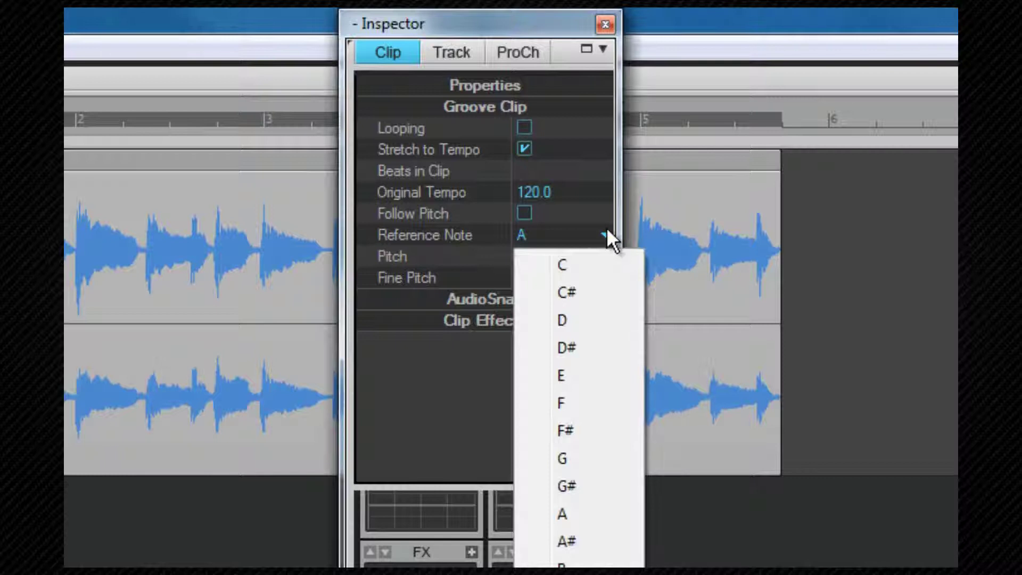
click(545, 235)
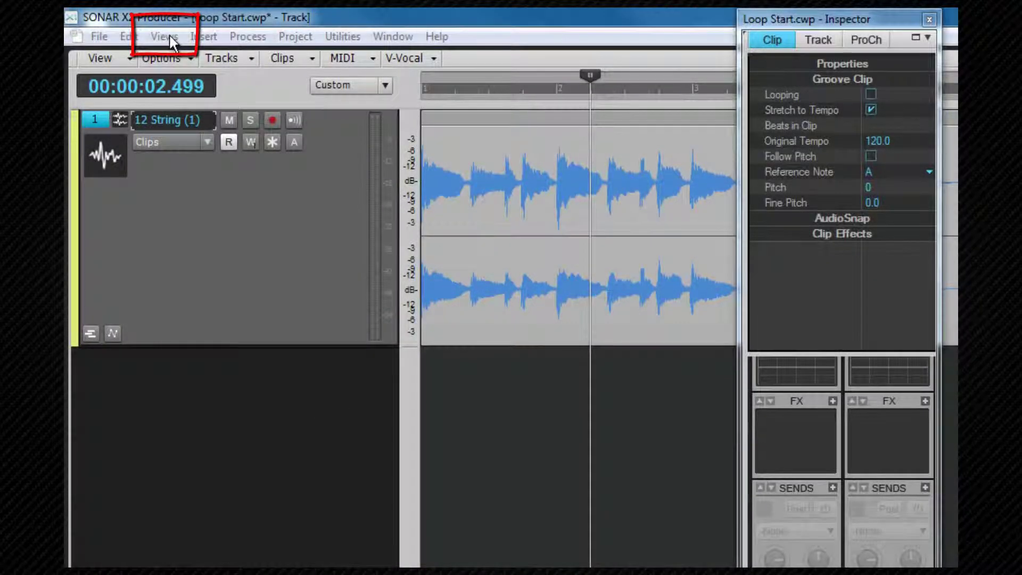
Check under Options > Click Behavior > Double-Click > Audio Clips that double-clicking opens Loop Construction View
click(171, 36)
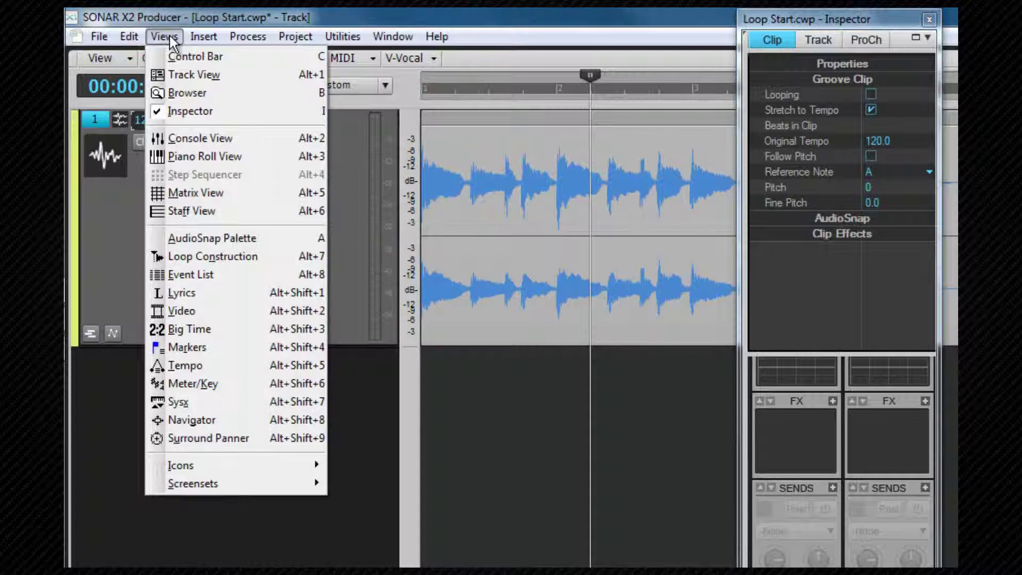
click(171, 37)
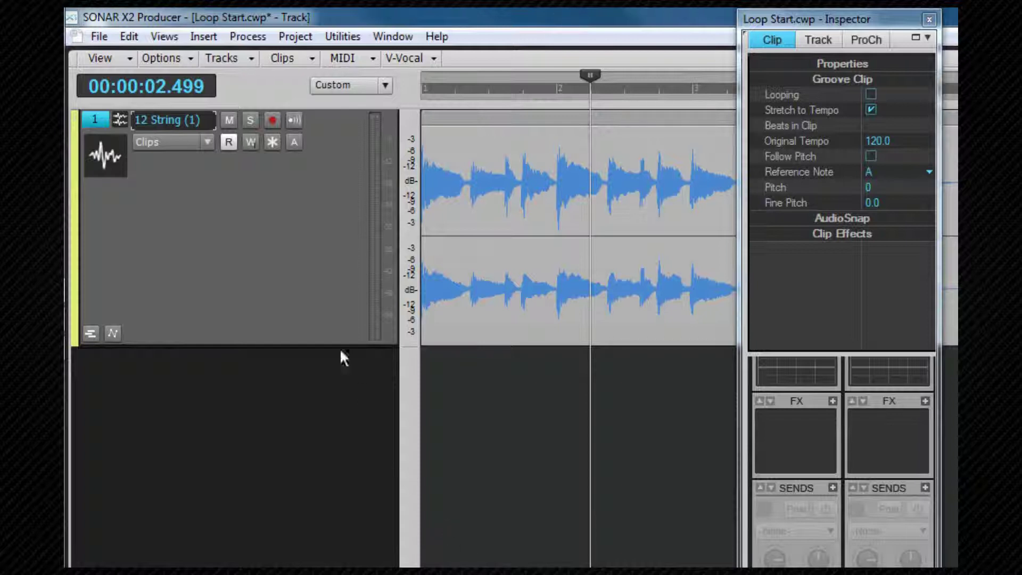
click(178, 53)
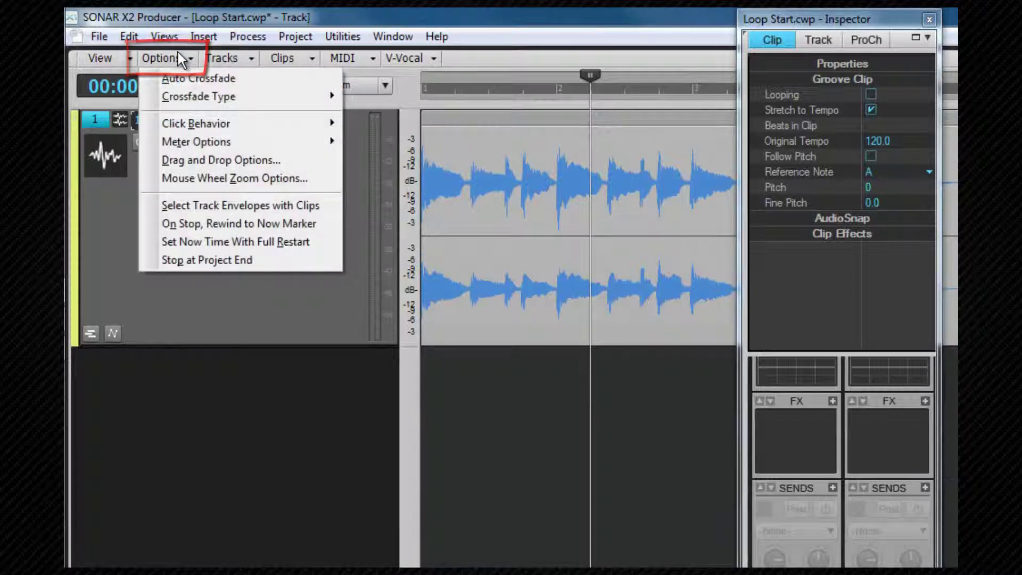
mouse_move(181, 134)
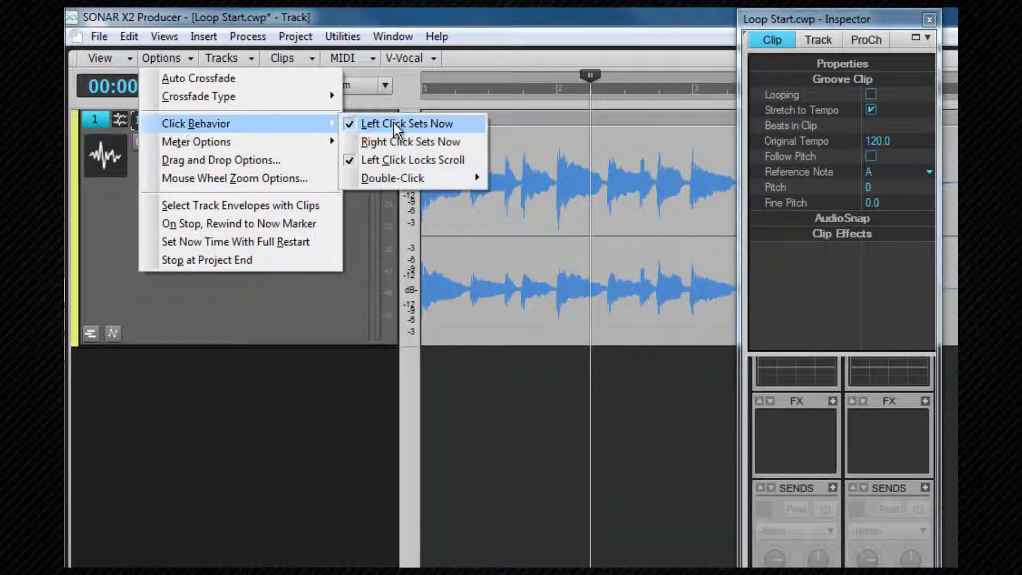
mouse_move(399, 176)
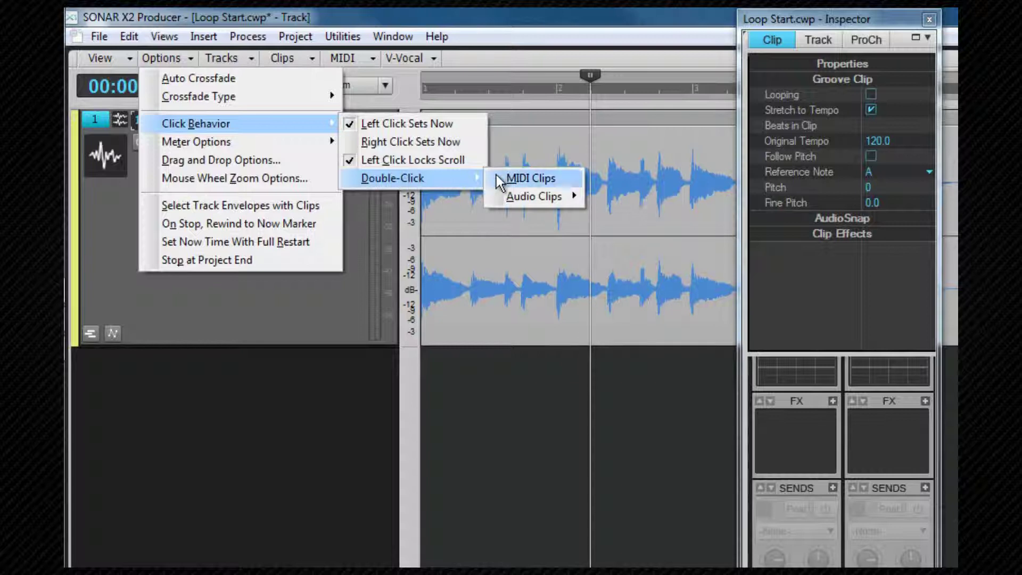
mouse_move(536, 196)
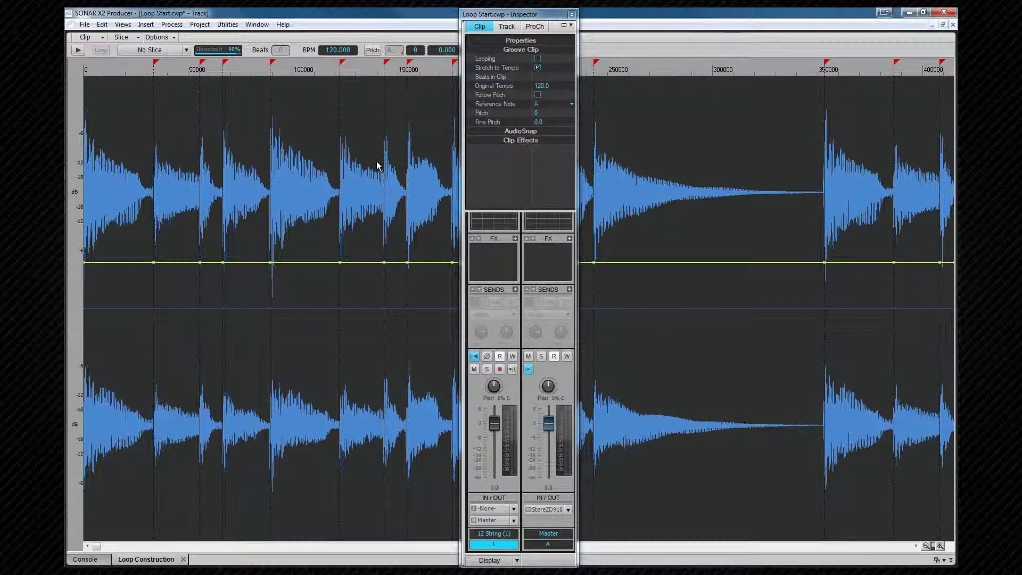
Hide the Inspector, turn clip stretching off, and open the clip's Loop Properties
key(i)
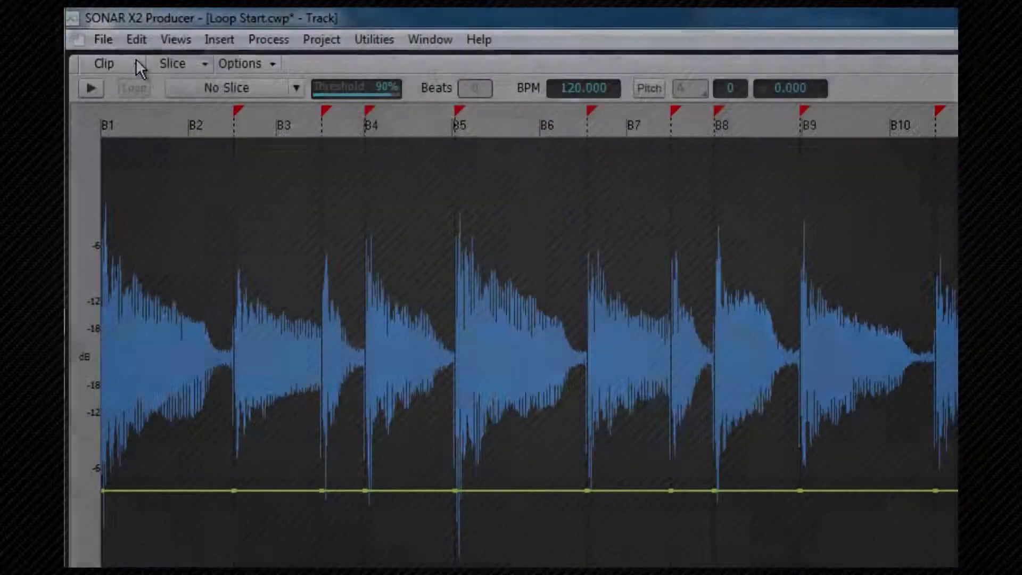
click(102, 36)
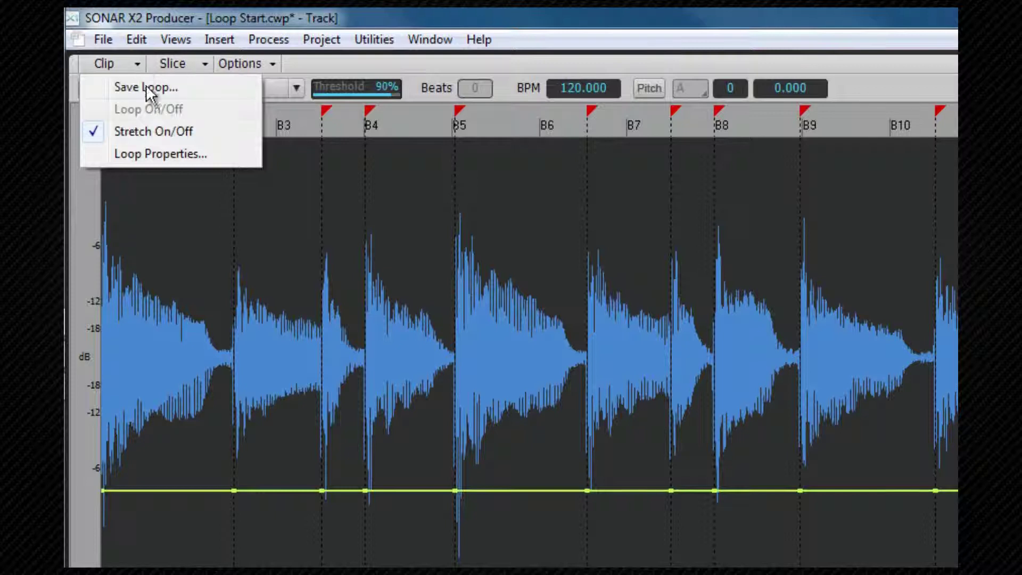
click(151, 133)
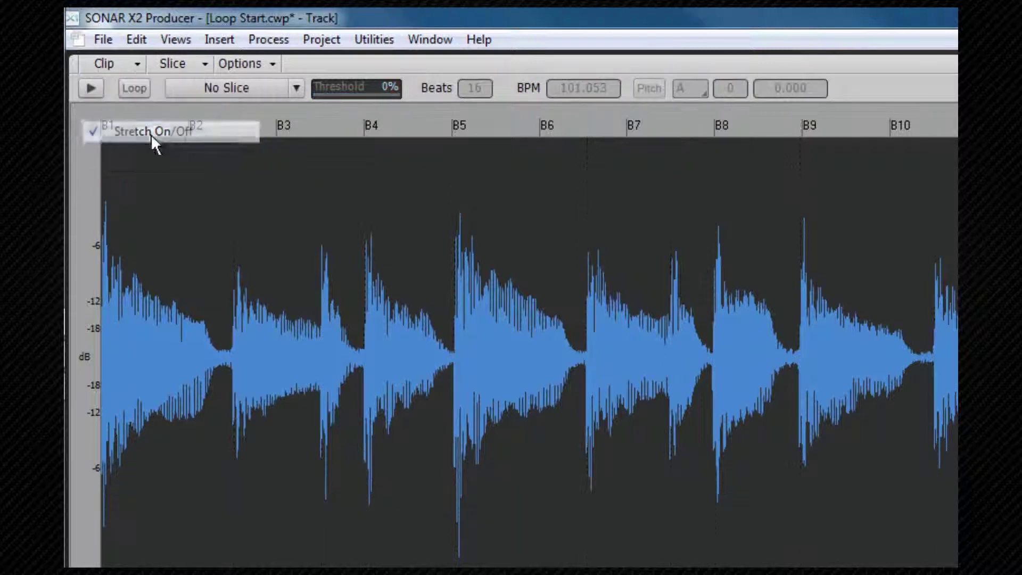
click(141, 69)
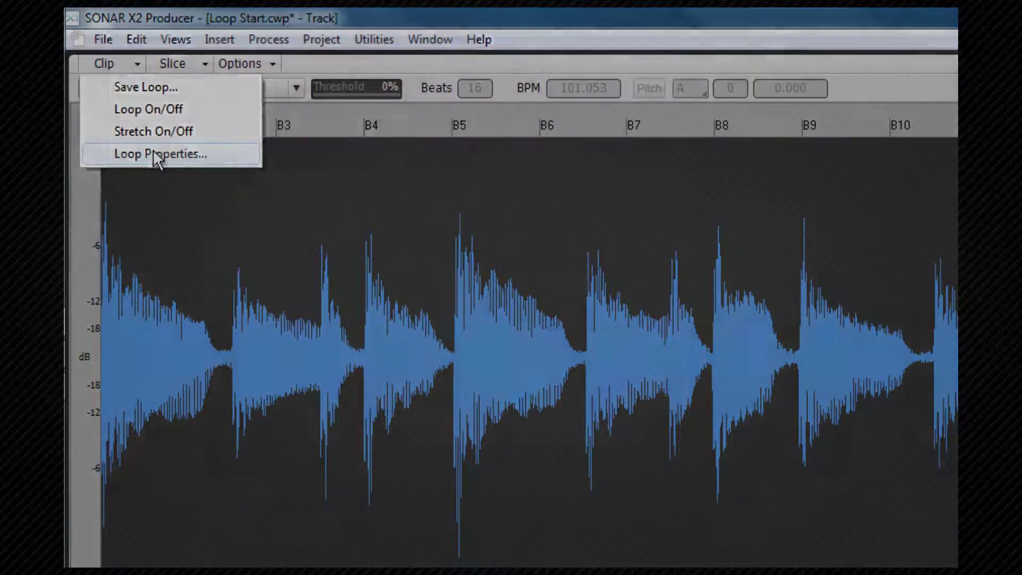
click(155, 152)
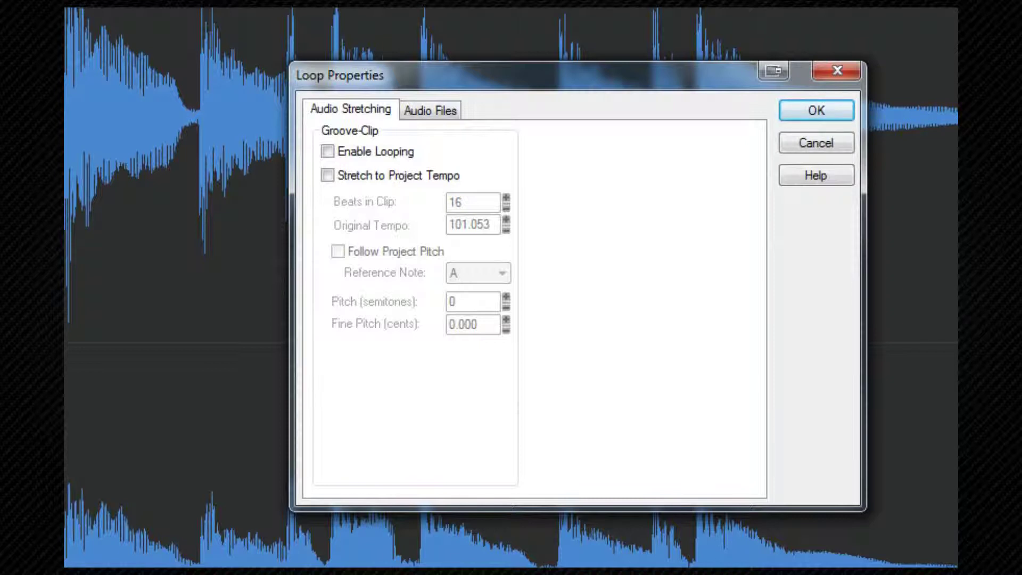
Show the Audio Files tab of Loop Properties to check the clip's file details
click(443, 108)
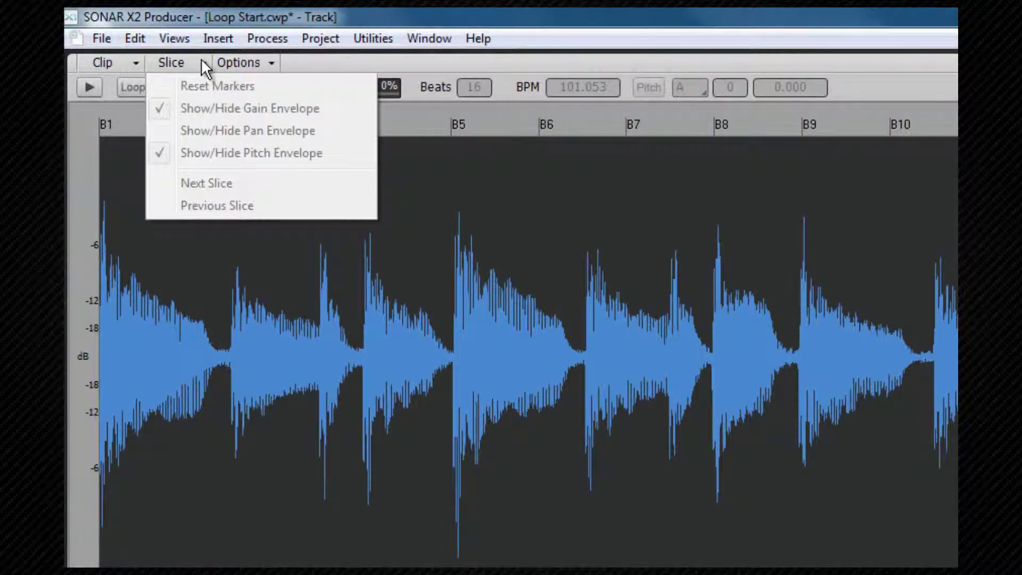
Audition the 12 String clip with Play and Stop, then enable looping so it gets sliced
click(270, 65)
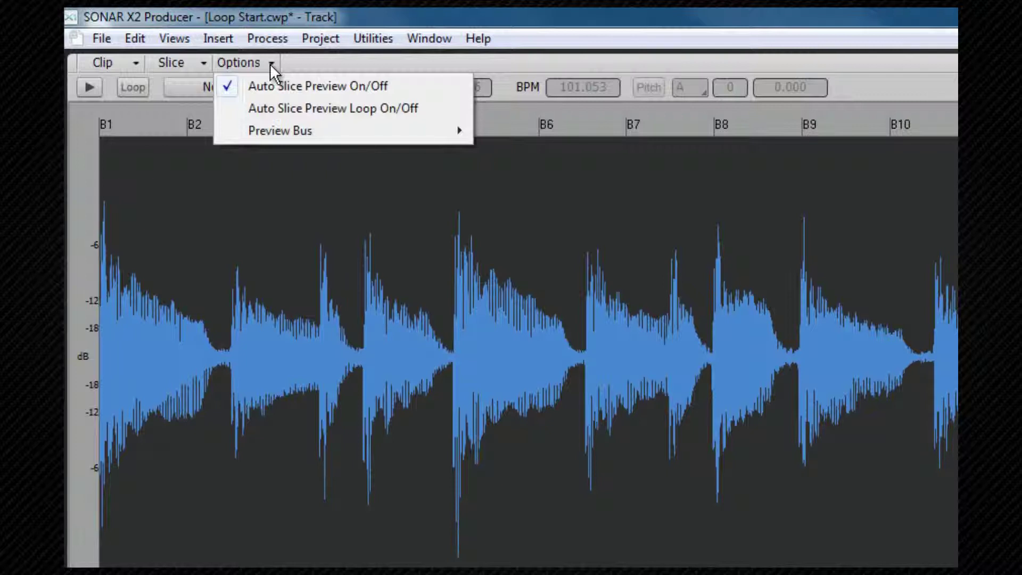
mouse_move(271, 129)
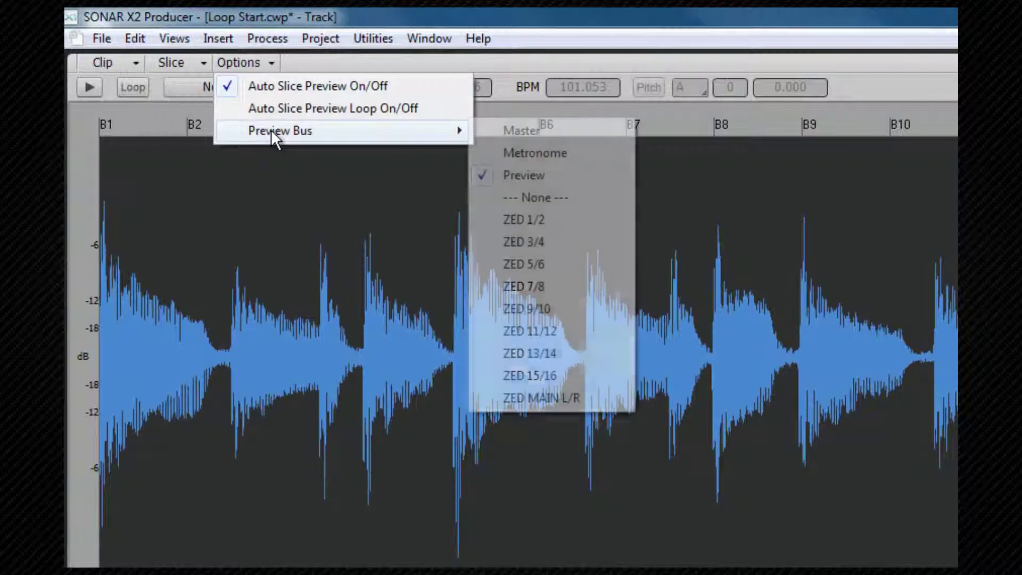
click(142, 118)
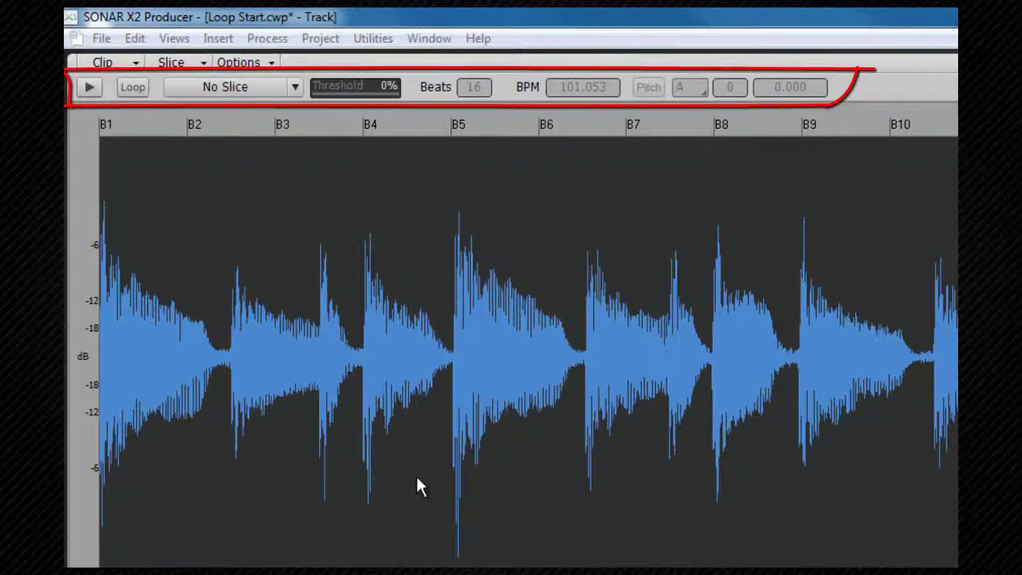
click(88, 86)
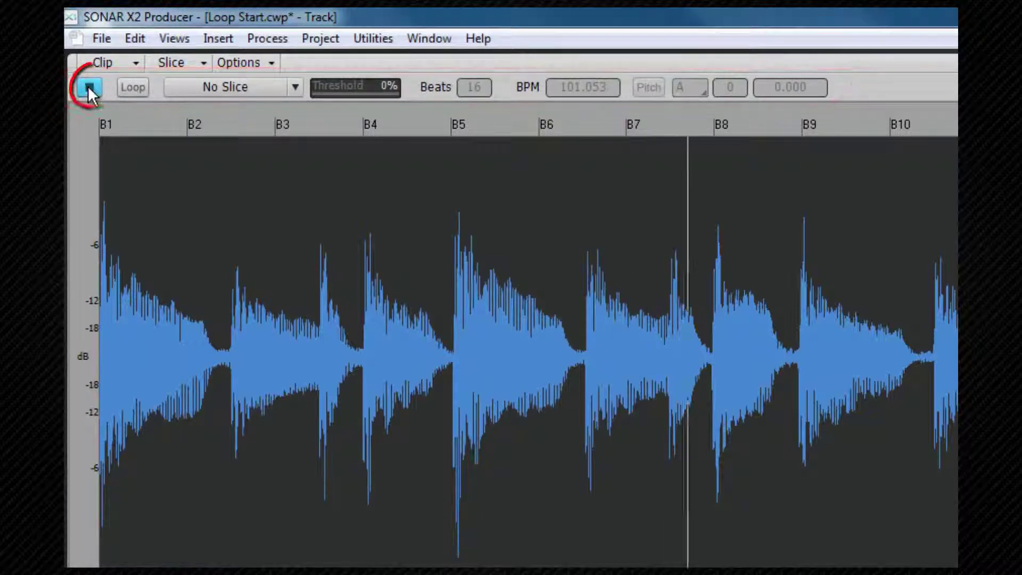
click(90, 88)
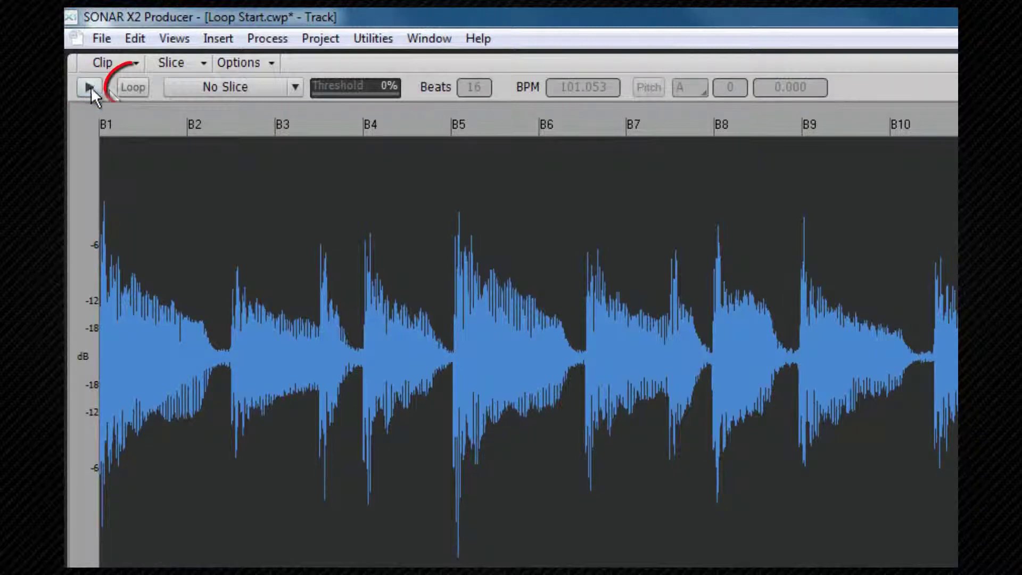
click(131, 87)
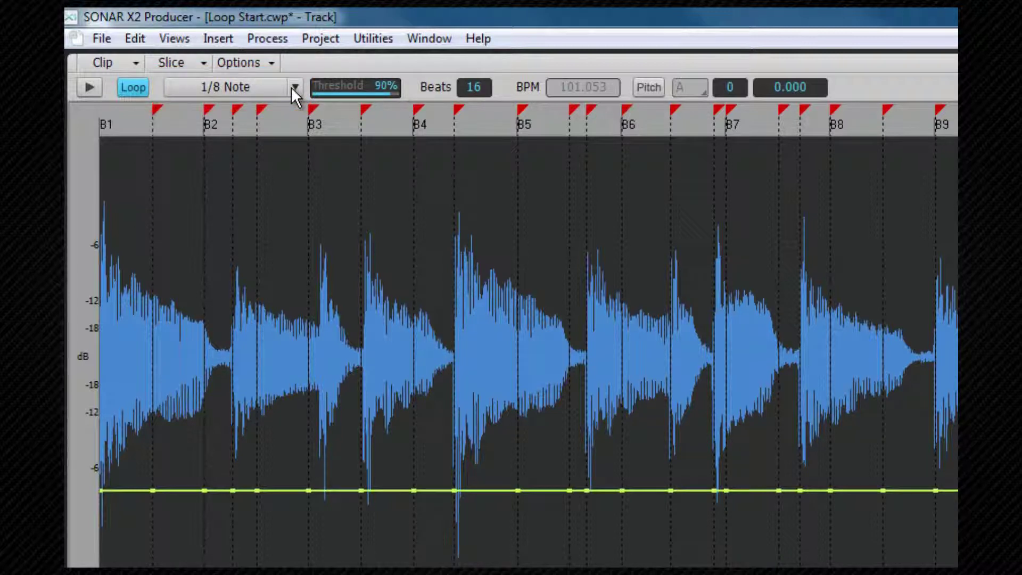
click(292, 87)
Slice the clip at 1/16 notes, then change the slice resolution to 1/2 notes
click(264, 223)
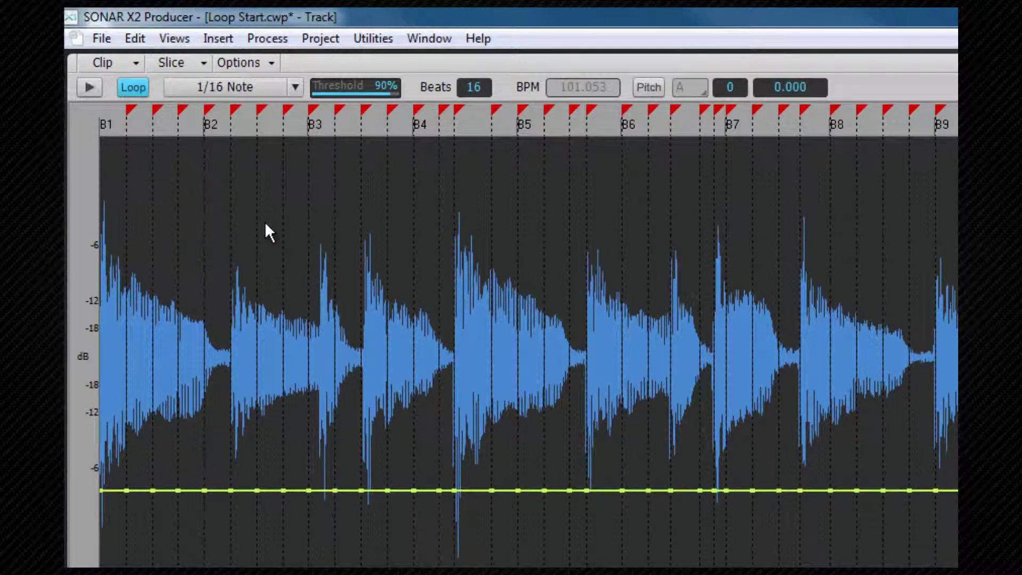
click(294, 88)
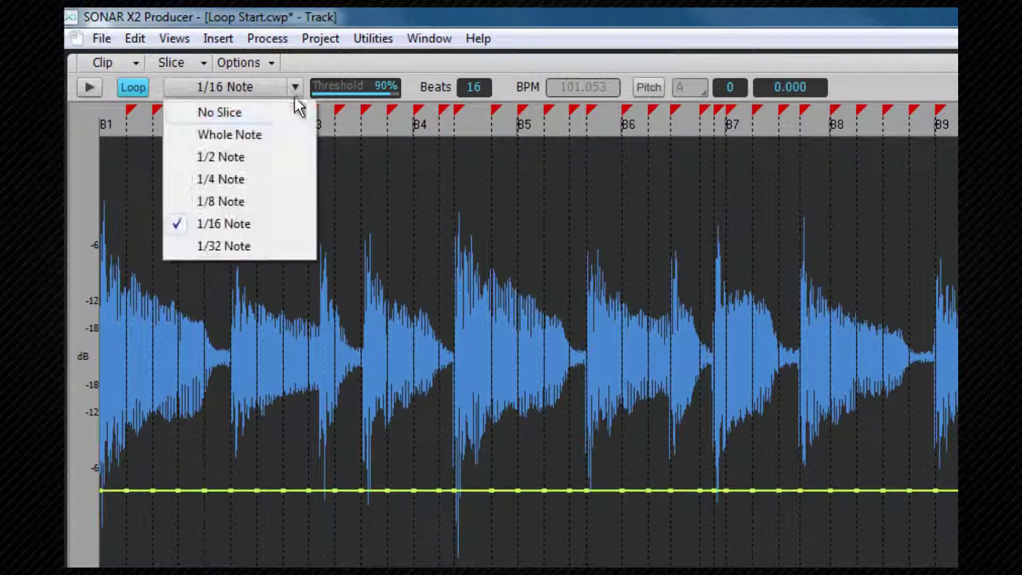
click(267, 158)
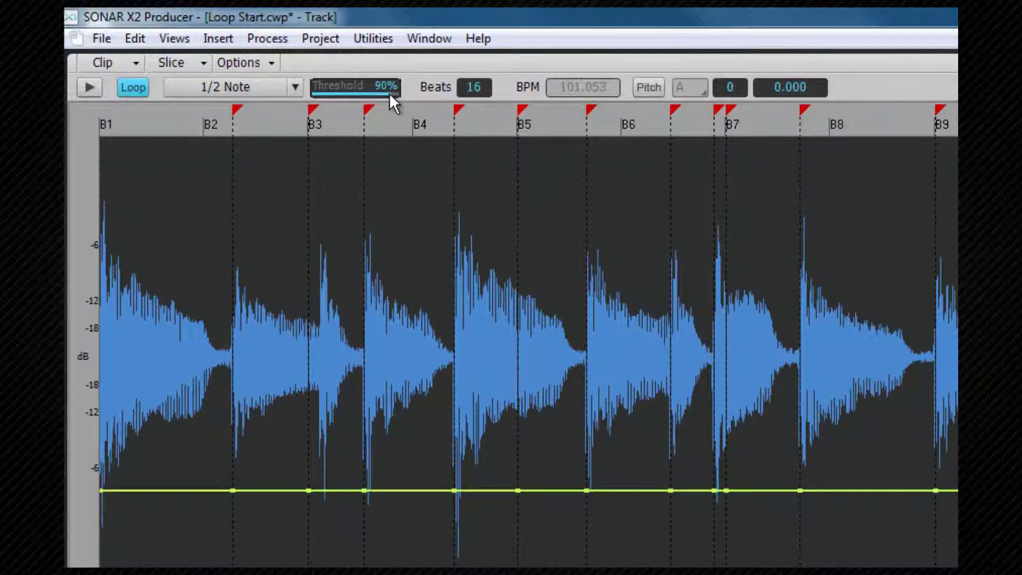
Try the transient threshold at 100% and lower values to see the slice markers change
drag(389, 97, 388, 94)
drag(386, 96, 386, 96)
scroll(385, 93, down, 10)
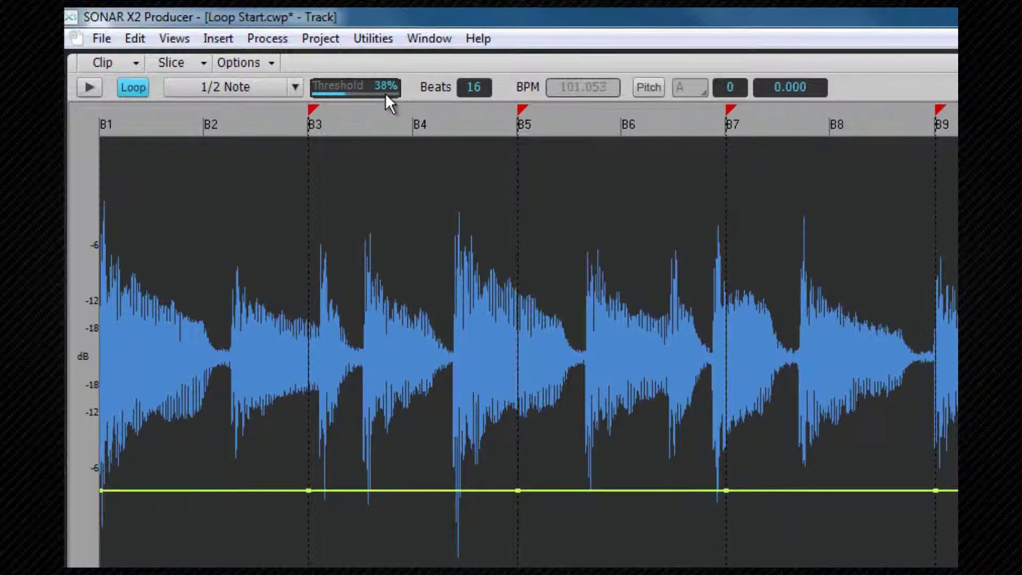
scroll(388, 94, down, 6)
scroll(386, 92, down, 6)
scroll(314, 94, up, 20)
scroll(314, 94, up, 20)
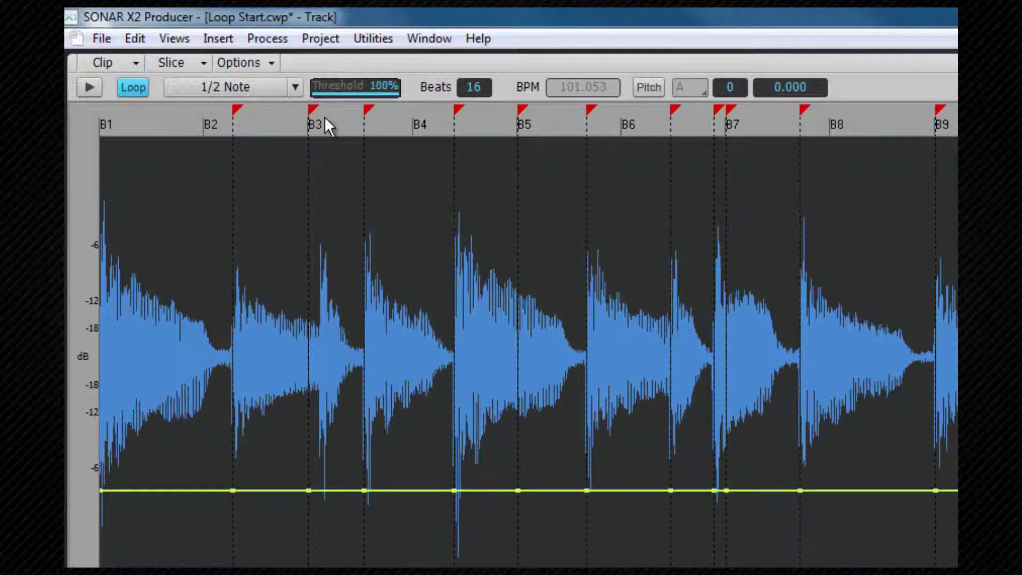
Set slicing to No Slice with threshold at 61%, and move the marker near B4 toward B5
click(293, 85)
click(282, 111)
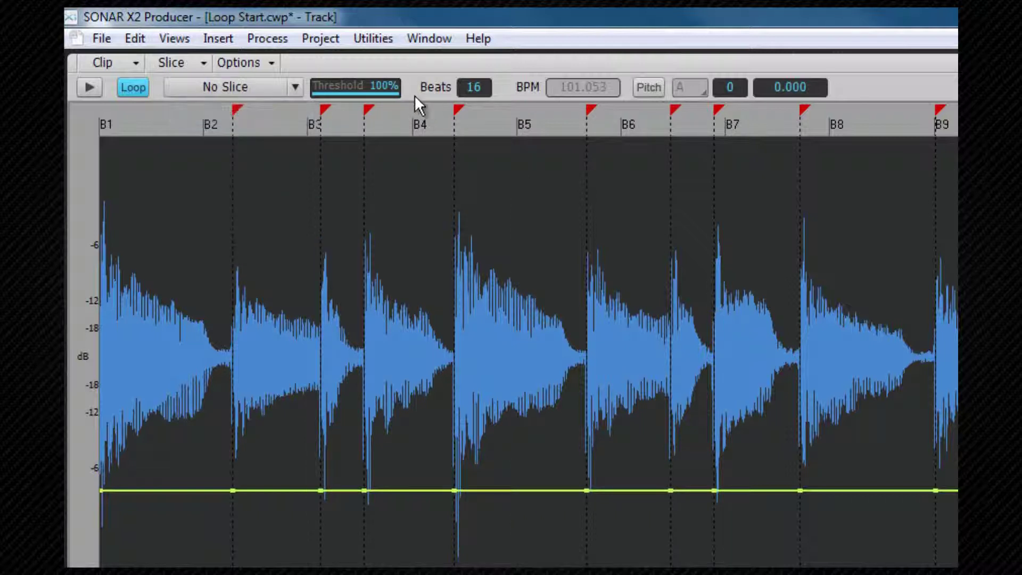
scroll(391, 94, down, 3)
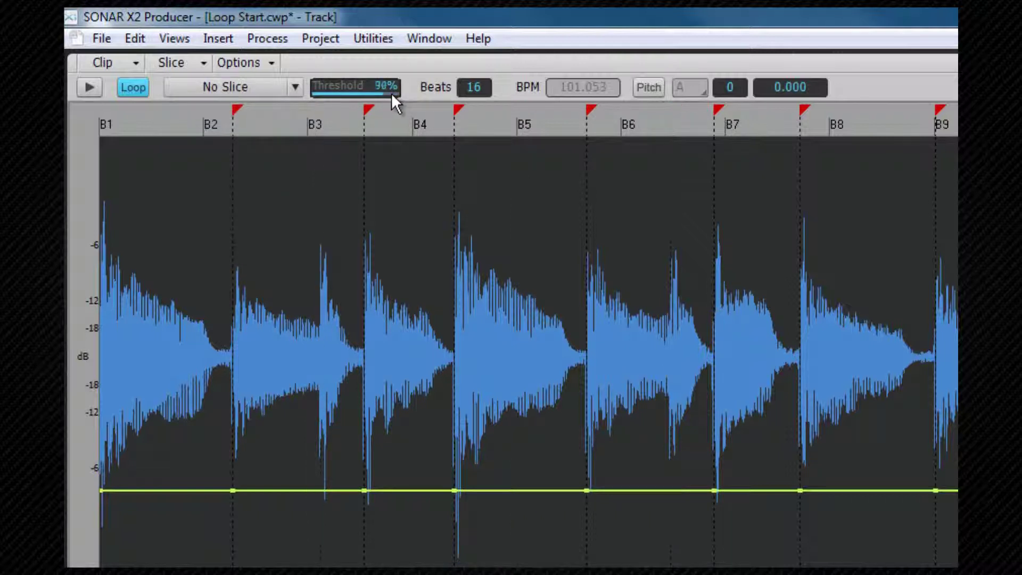
scroll(393, 94, down, 4)
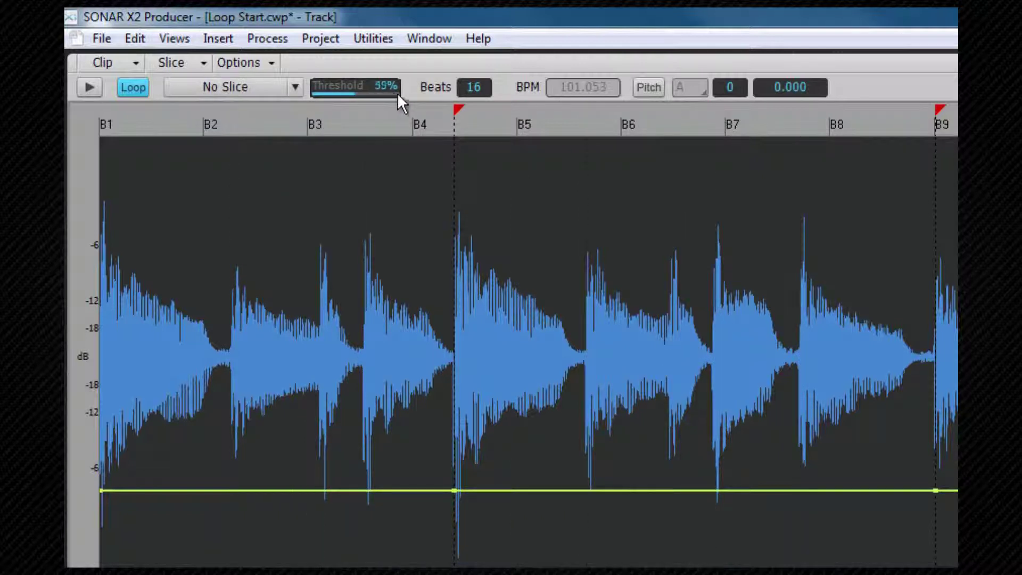
scroll(394, 92, up, 2)
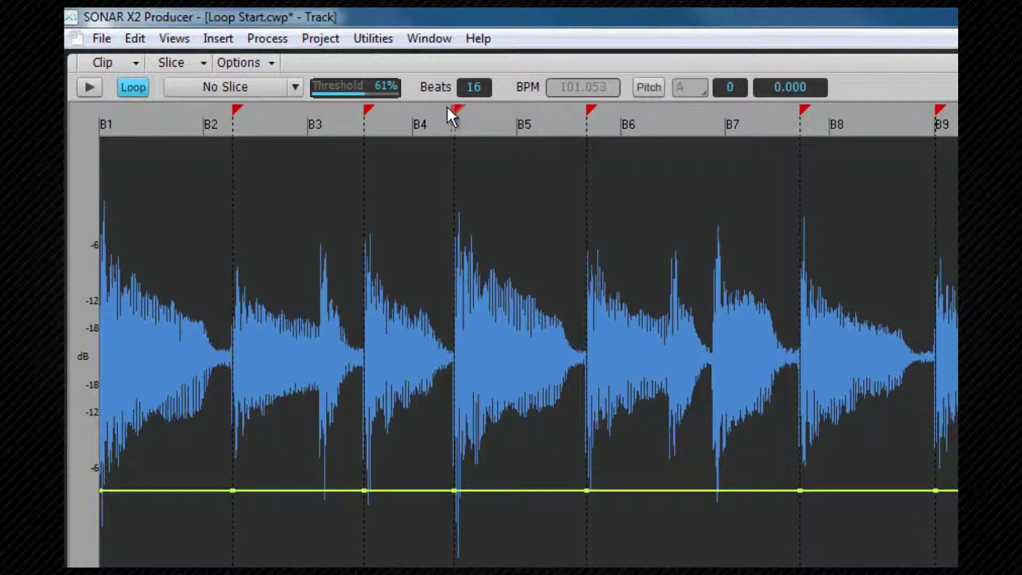
drag(454, 109, 532, 105)
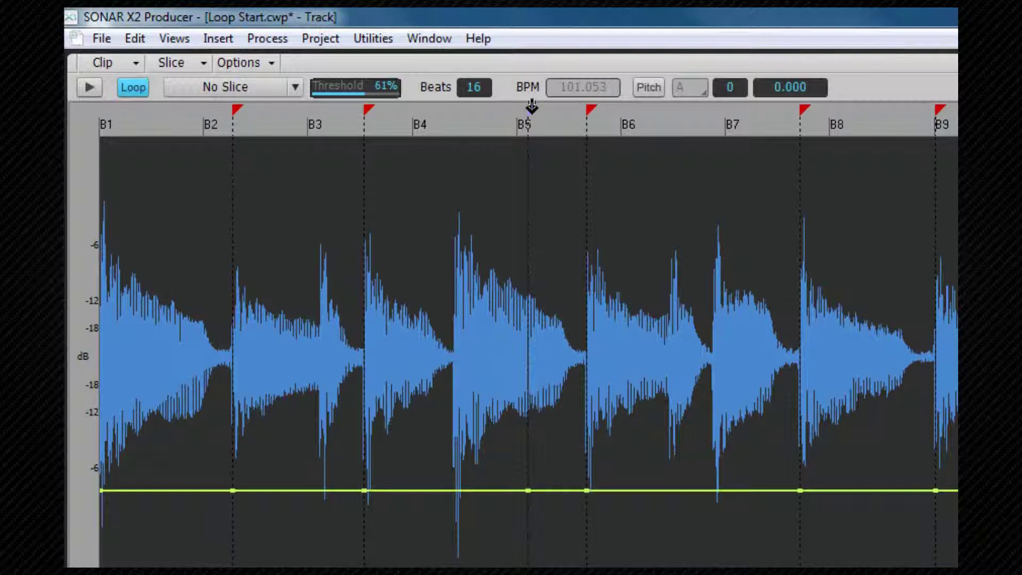
Add pencil slice markers near B4 and at B5, then disable the transient marker just after B4
drag(532, 105, 532, 105)
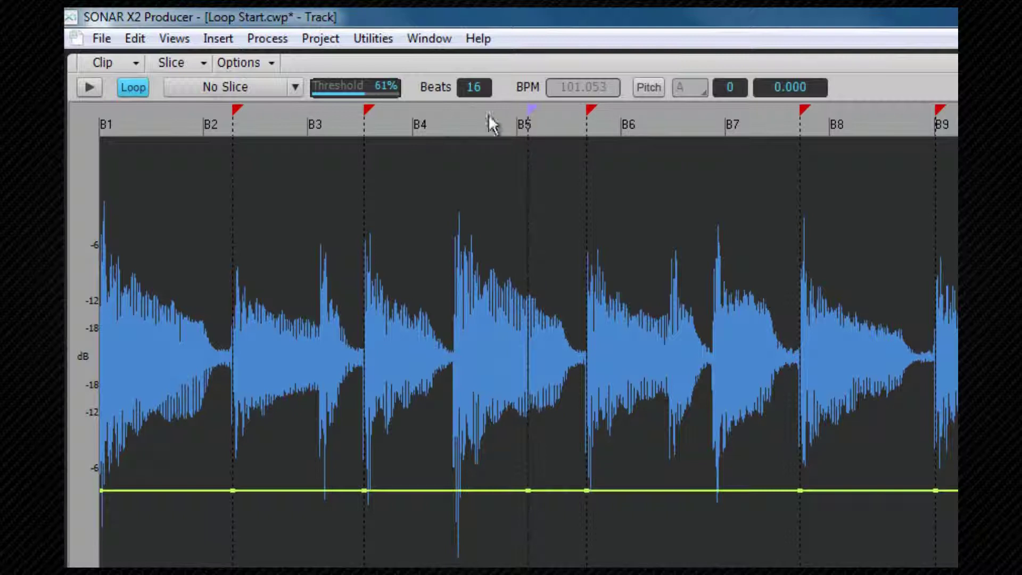
click(430, 107)
click(529, 109)
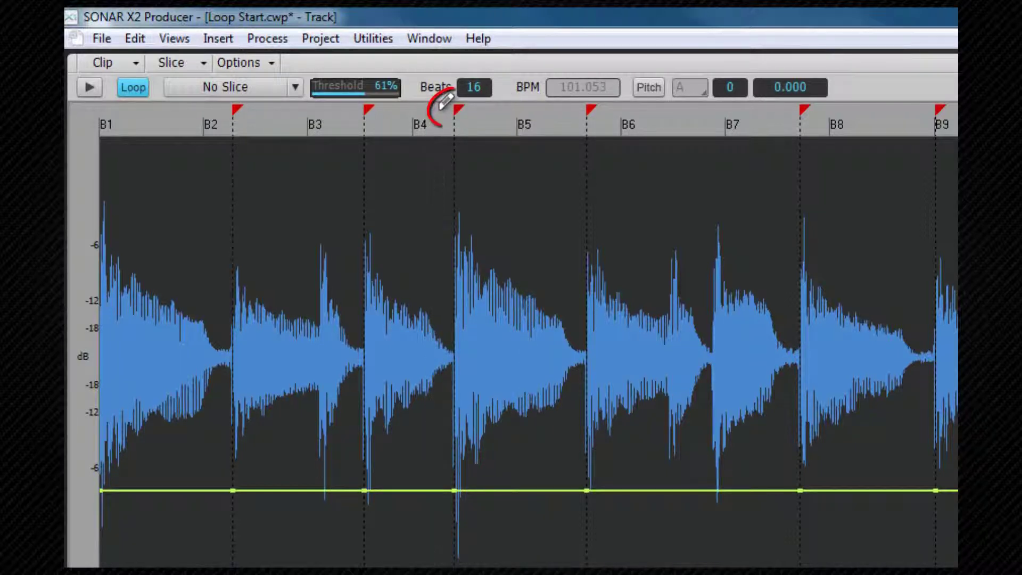
click(457, 109)
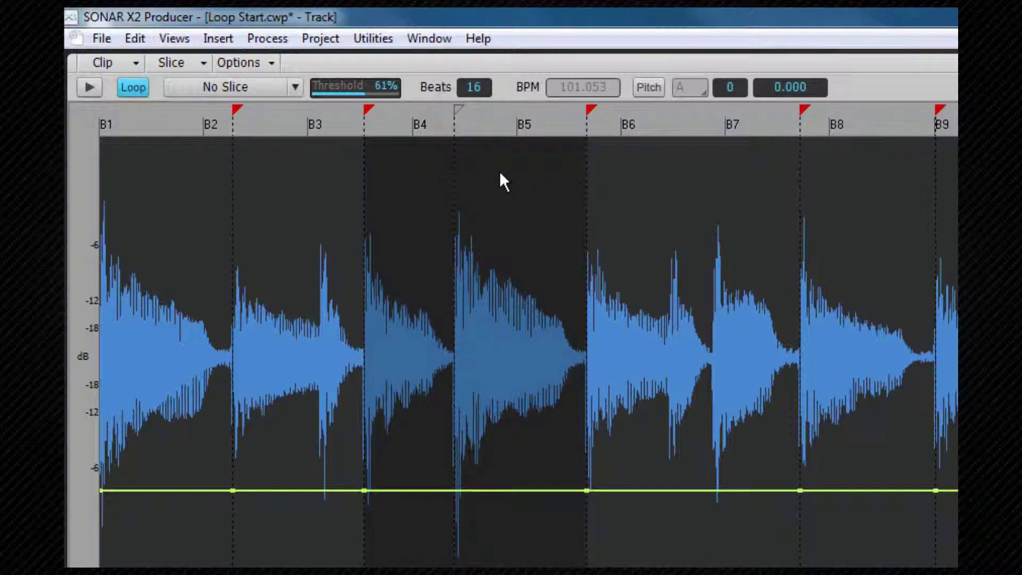
Reset the slice markers, zoom the waveform vertically, and toggle the ruler to samples and back to beats
click(202, 62)
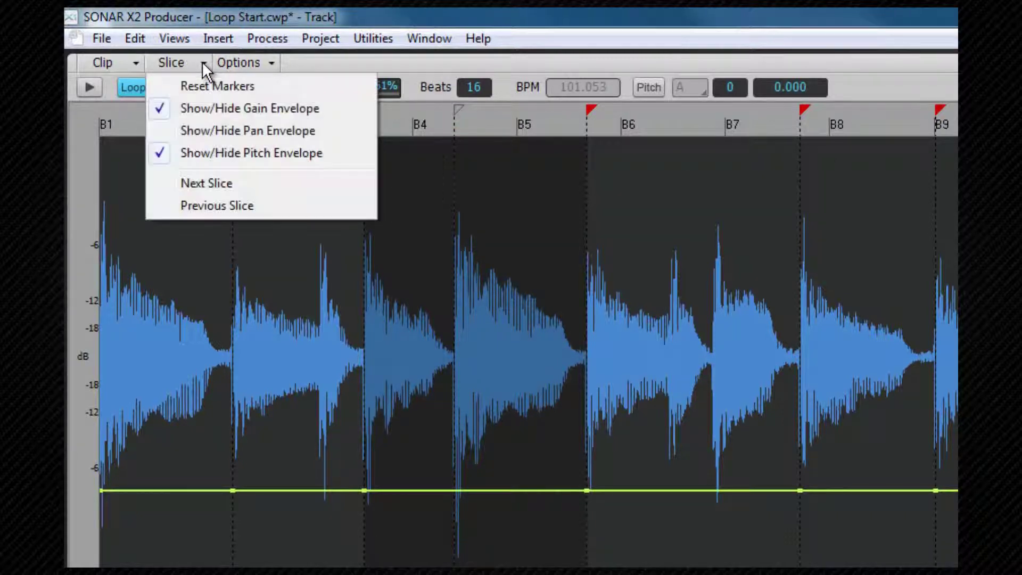
click(214, 87)
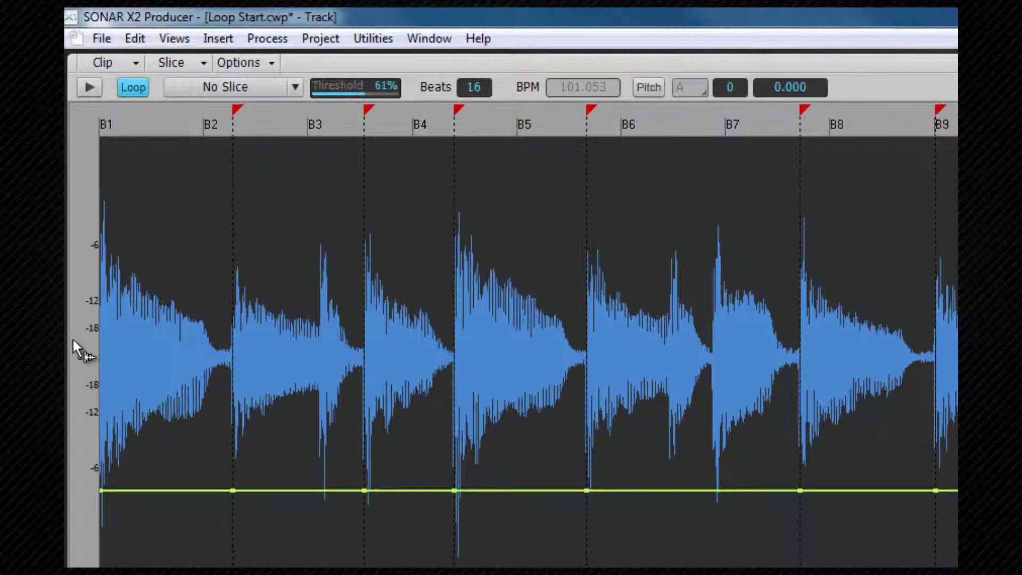
mouse_move(72, 338)
mouse_down()
mouse_move(73, 321)
mouse_move(78, 340)
mouse_up()
click(559, 123)
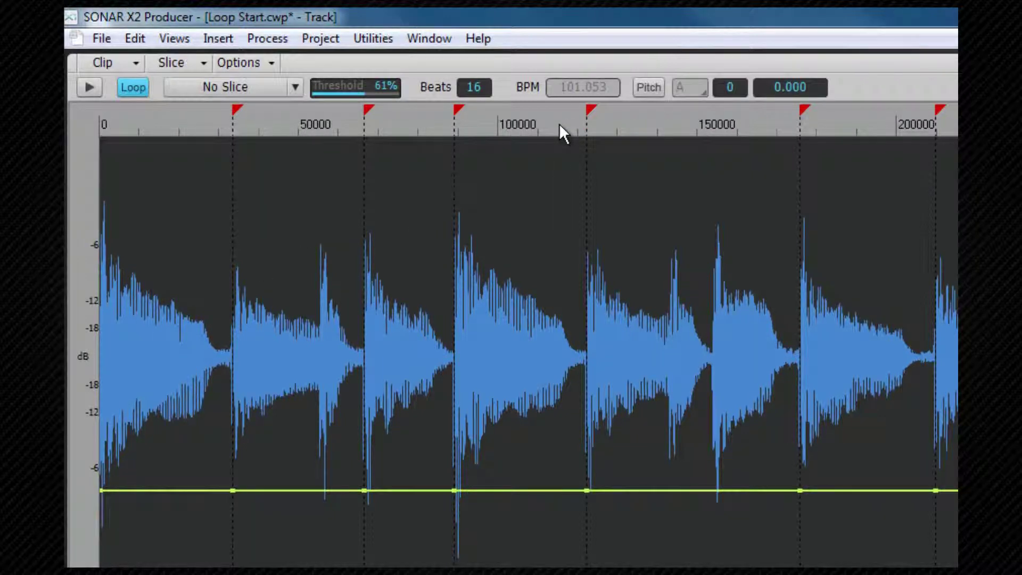
click(559, 123)
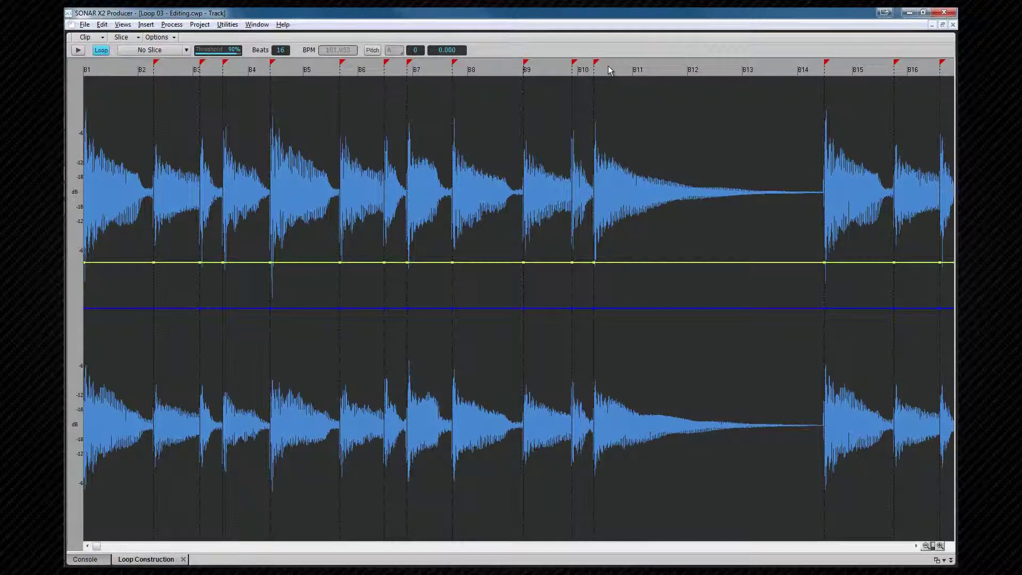
Disable looping on the groove clip and trim its end back to B17
scroll(608, 69, down, 1)
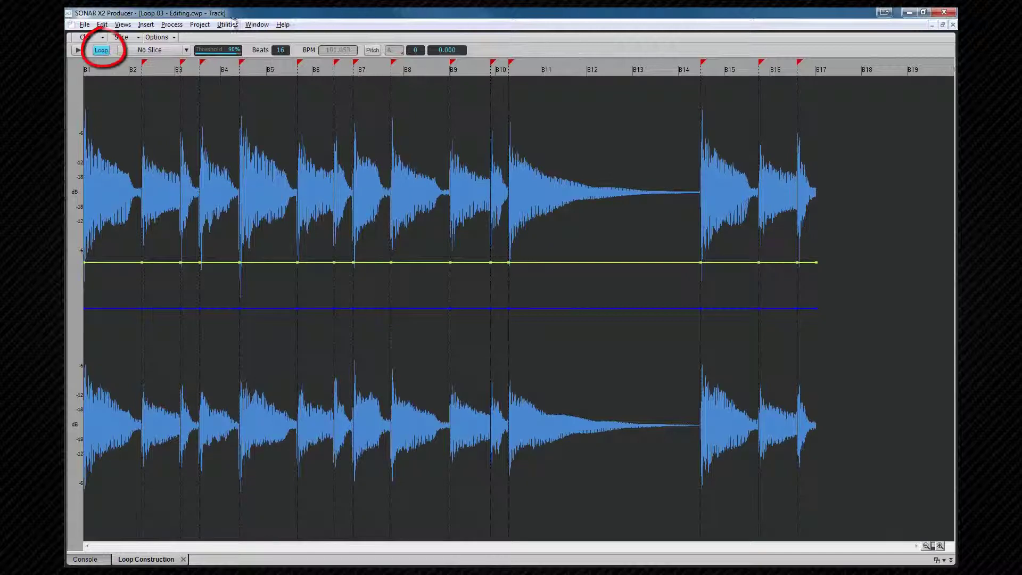
click(101, 50)
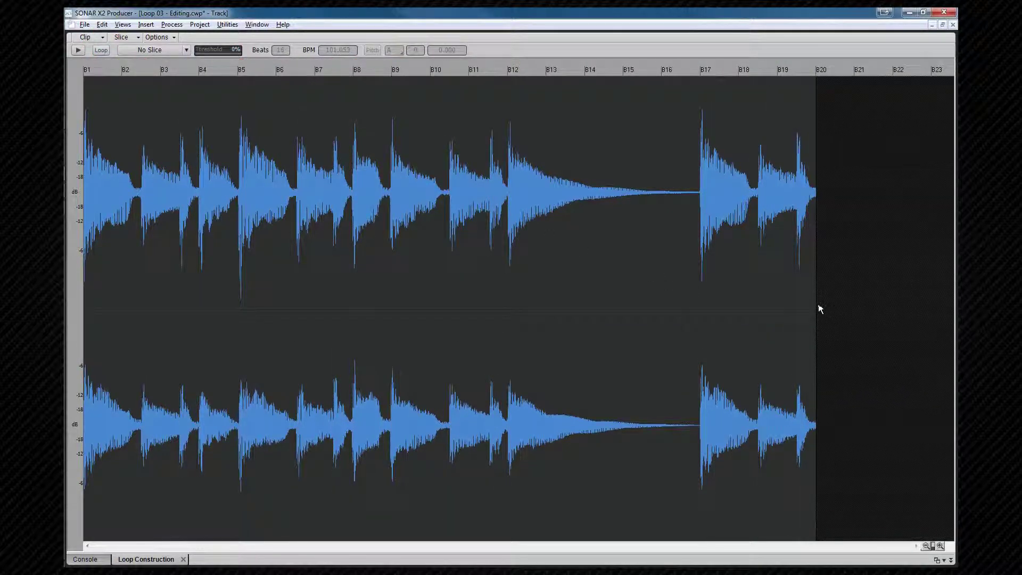
drag(817, 305, 696, 307)
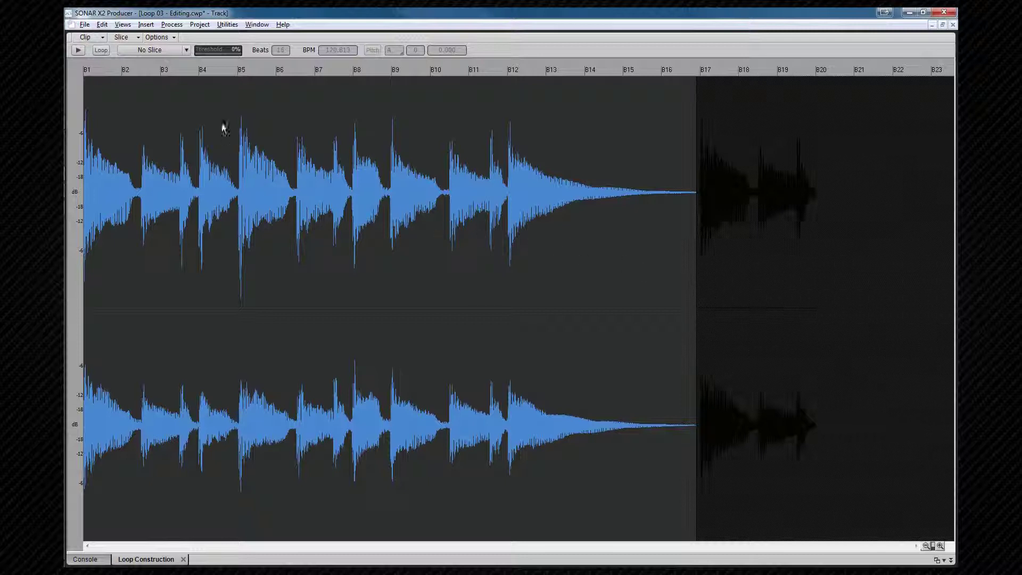
Re-enable looping, discard the hidden tail, and set No Slice with an 87% transient threshold
click(98, 49)
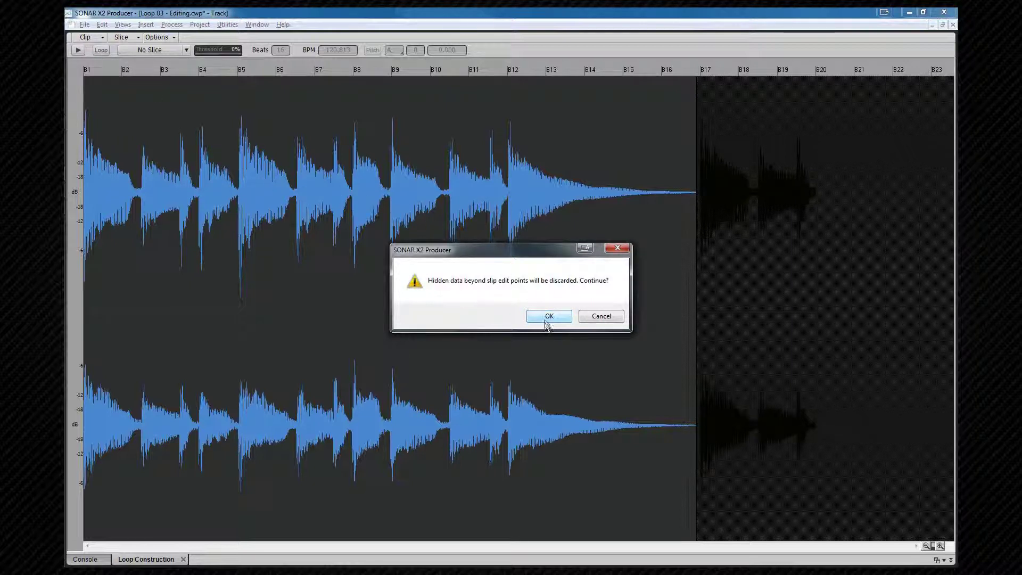
click(548, 319)
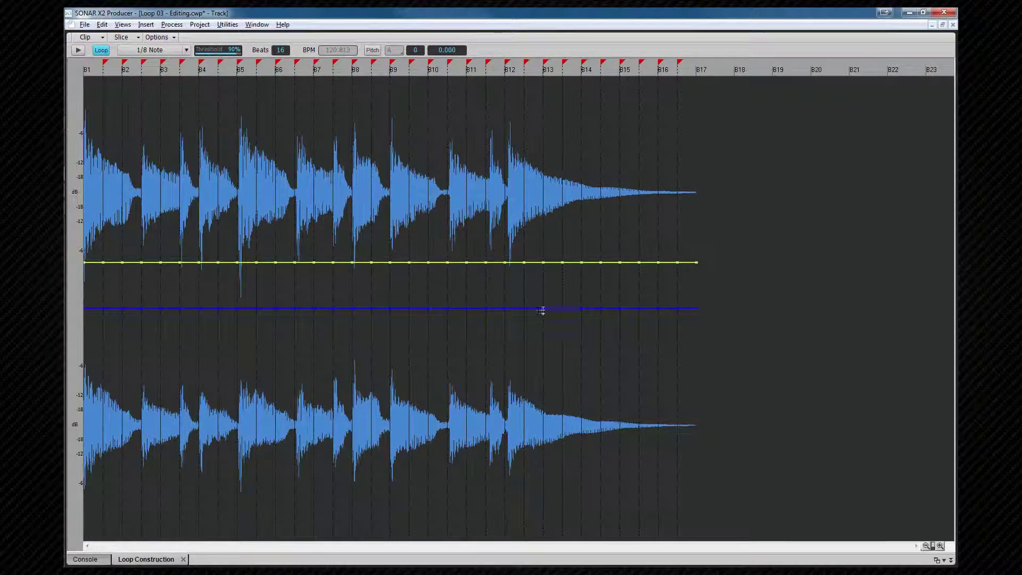
click(186, 49)
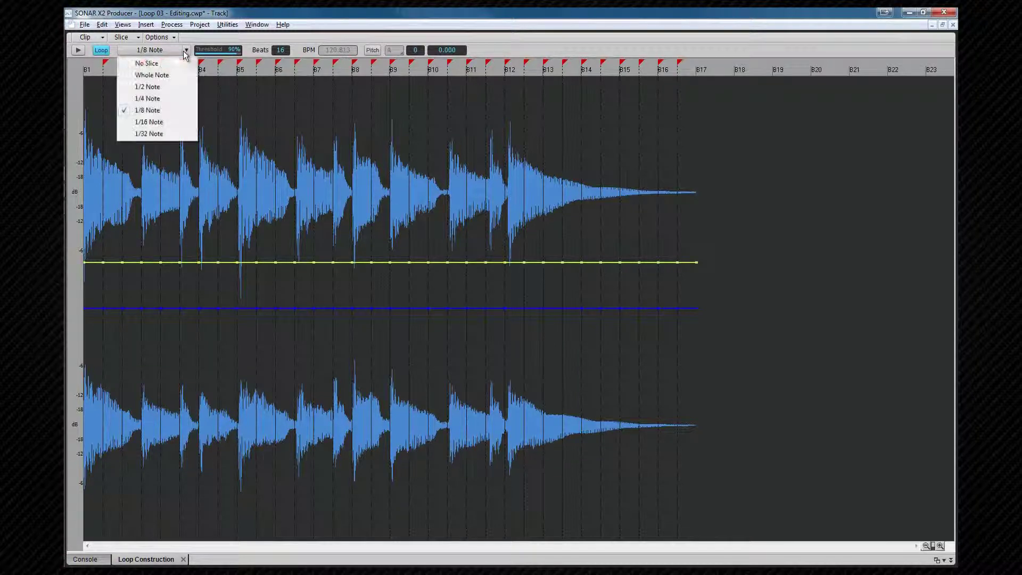
click(175, 64)
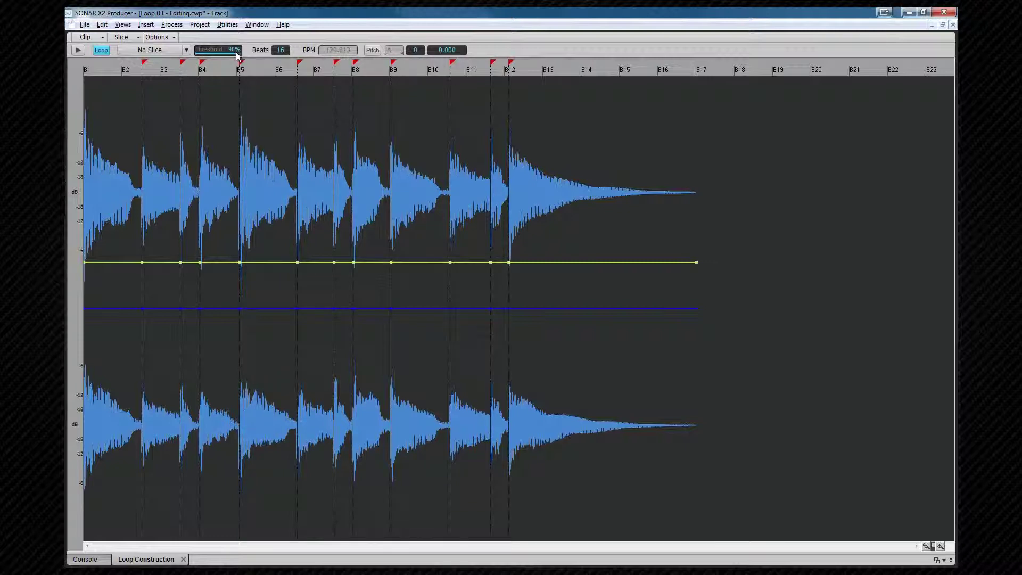
drag(237, 56, 239, 55)
click(268, 160)
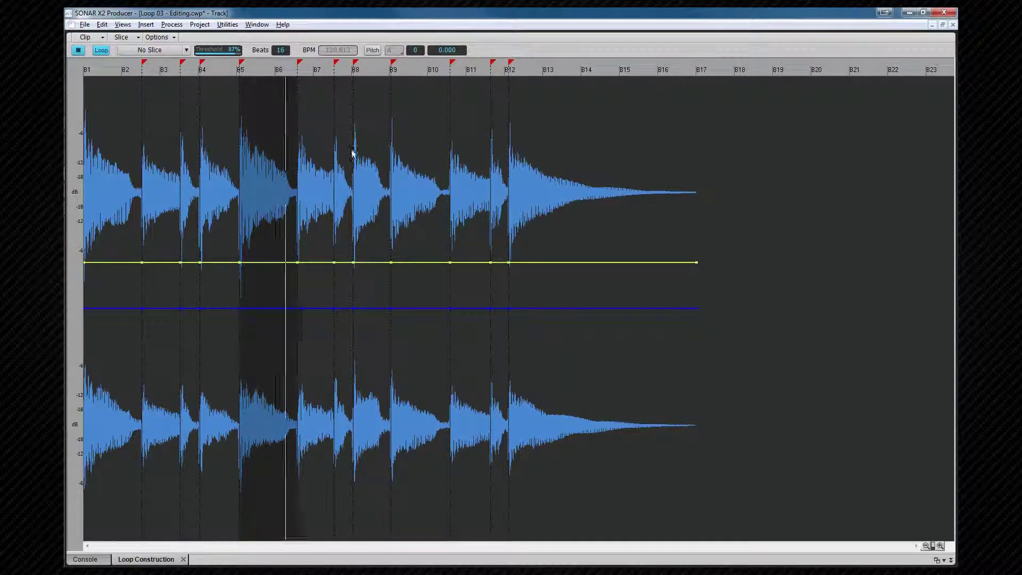
click(368, 153)
click(424, 149)
click(470, 153)
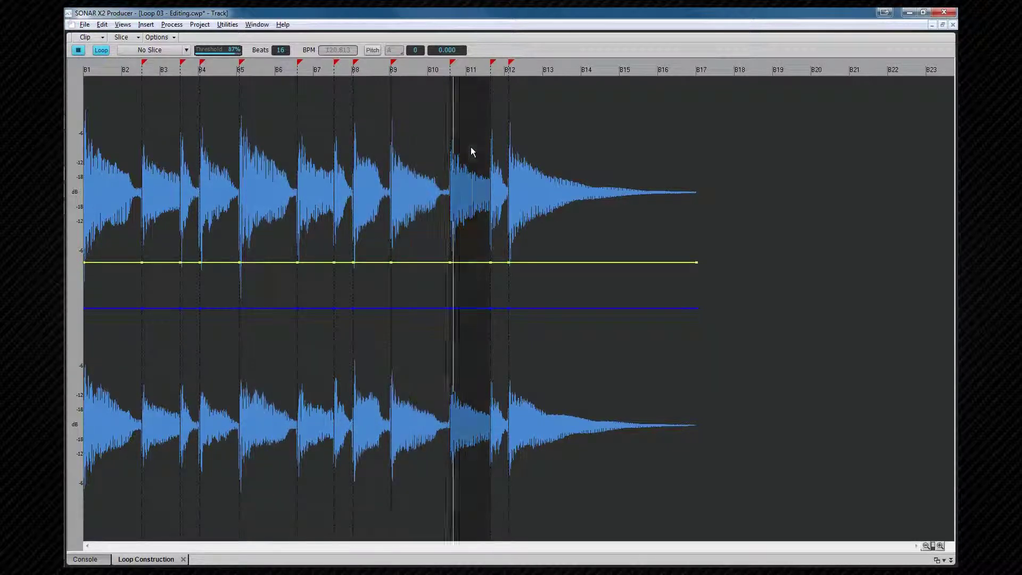
click(160, 140)
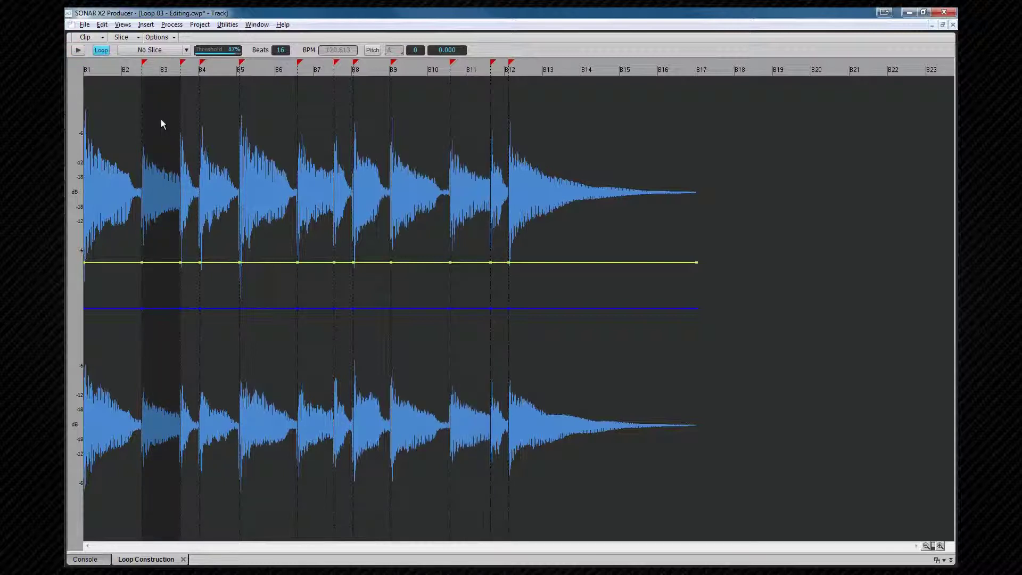
click(78, 51)
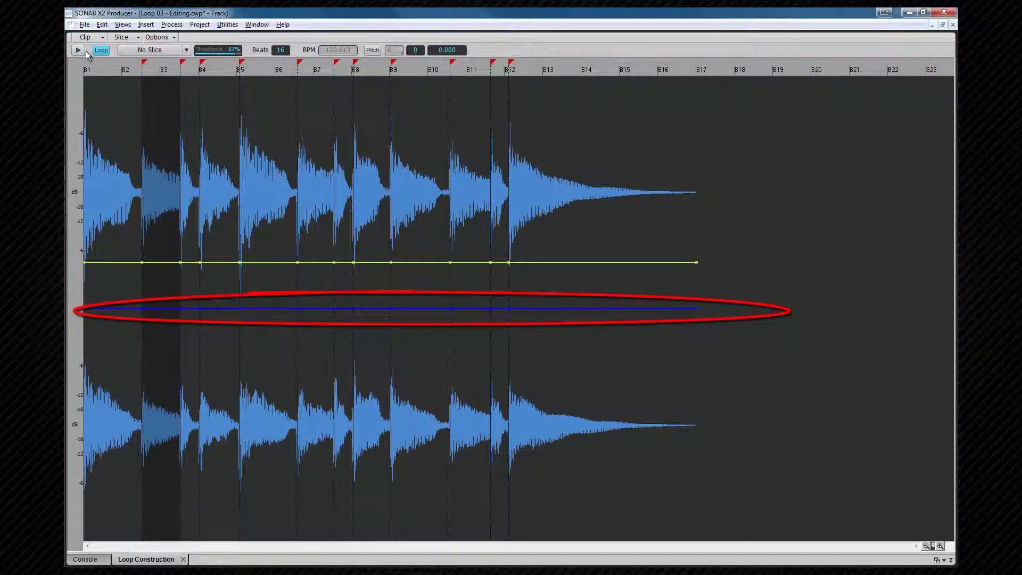
Show the pitch envelope and lower slices B3–B4, B7–B8 and B11–B12 by one semitone
click(138, 38)
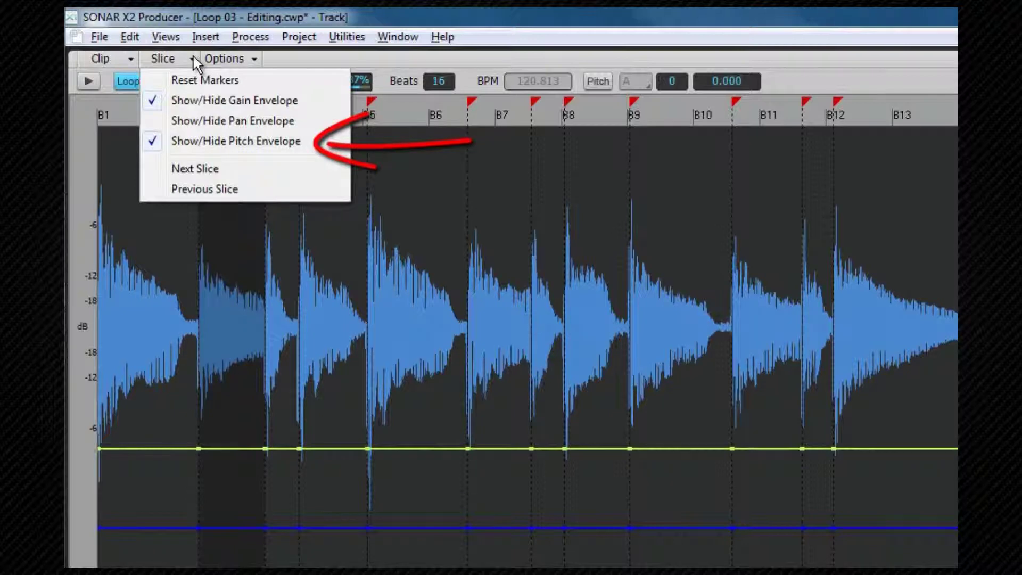
click(193, 57)
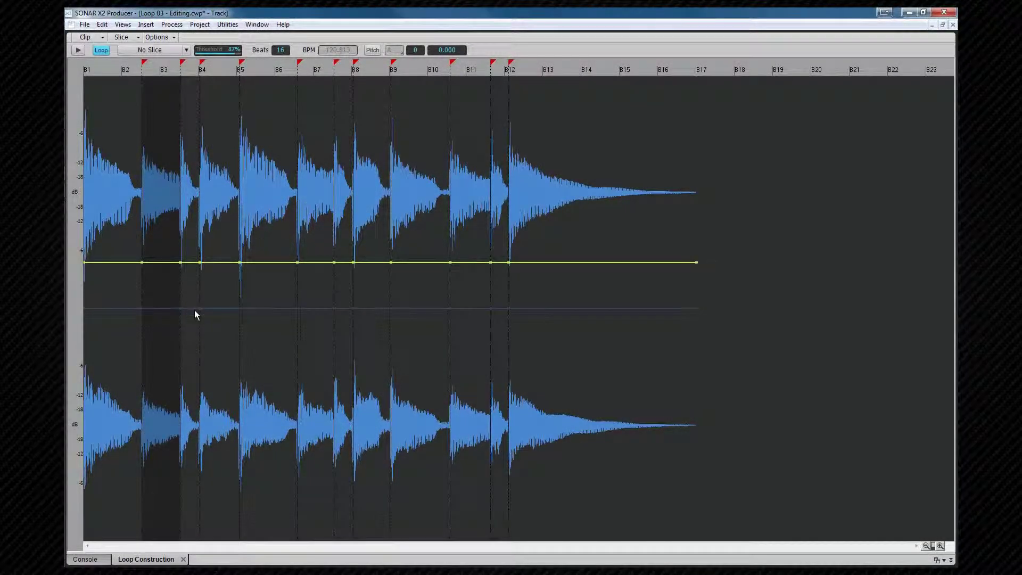
drag(191, 308, 194, 326)
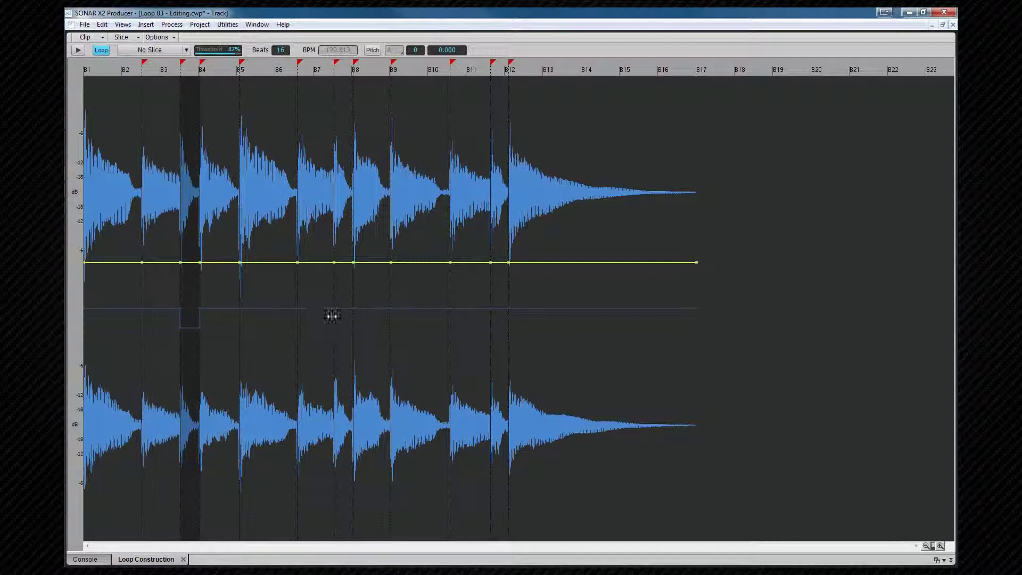
drag(344, 308, 343, 329)
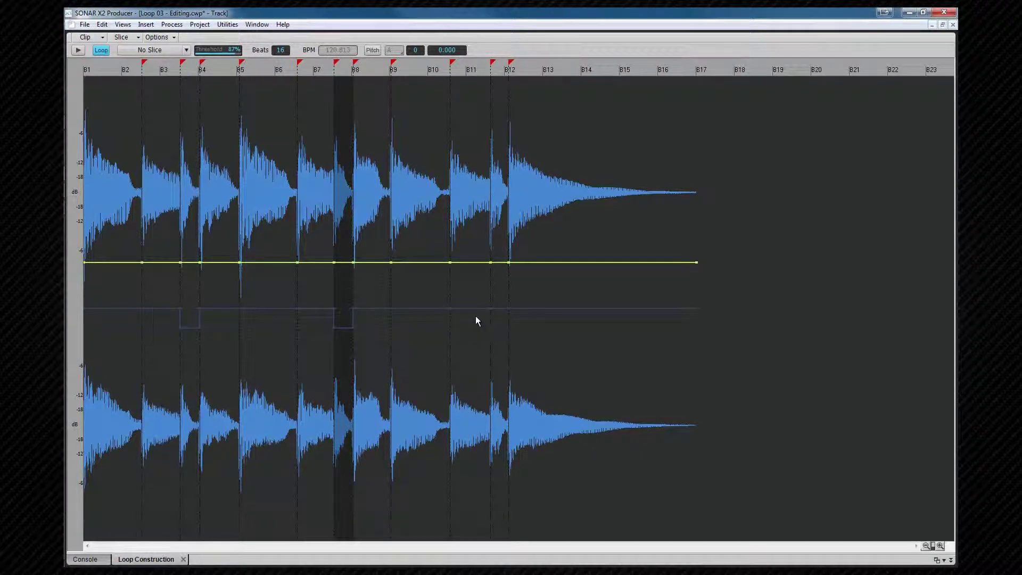
drag(498, 308, 498, 326)
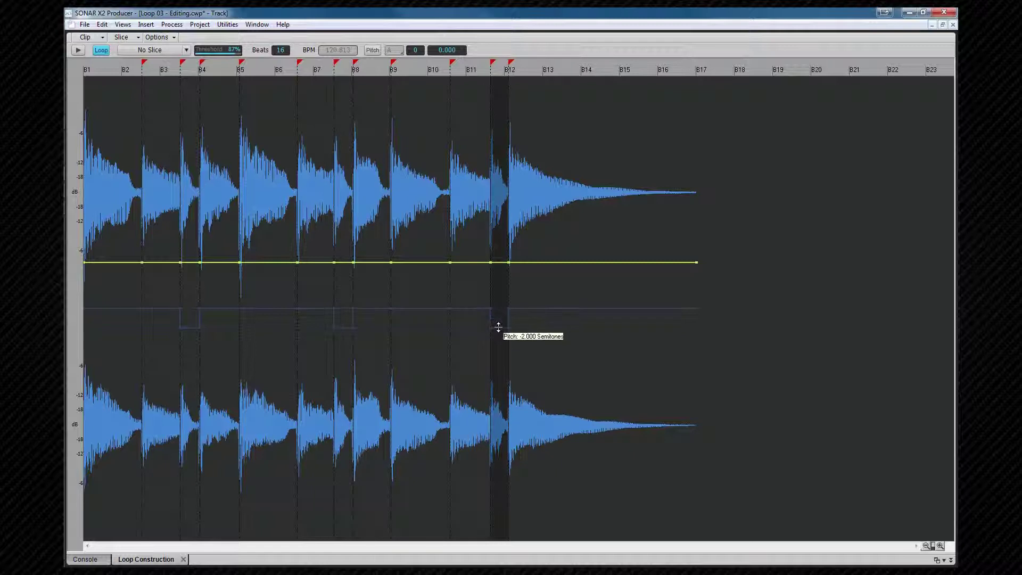
click(79, 50)
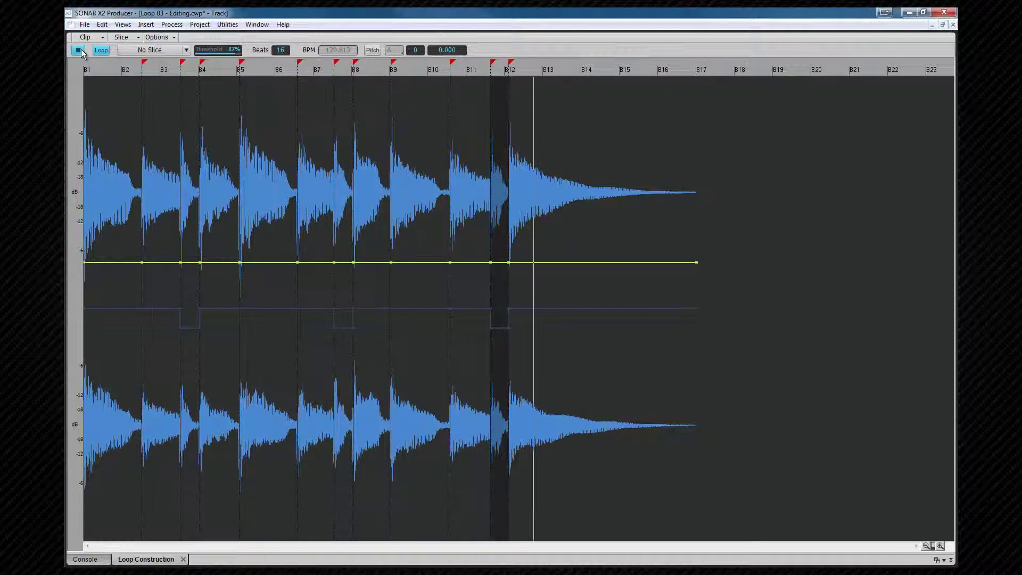
click(79, 50)
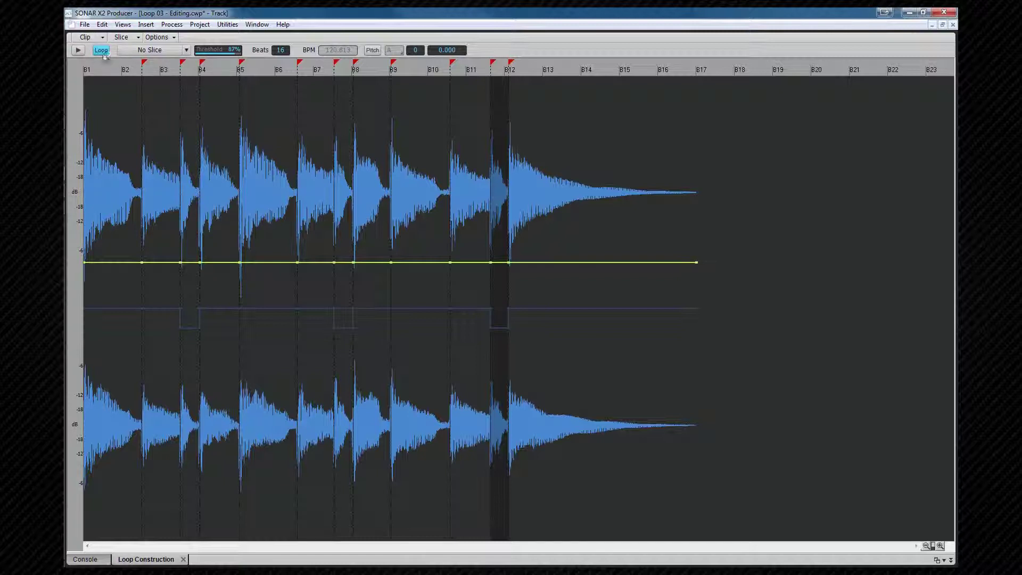
Raise slices B4–B5 and B8–B9 by 2 semitones and play the loop
click(222, 308)
drag(222, 308, 222, 292)
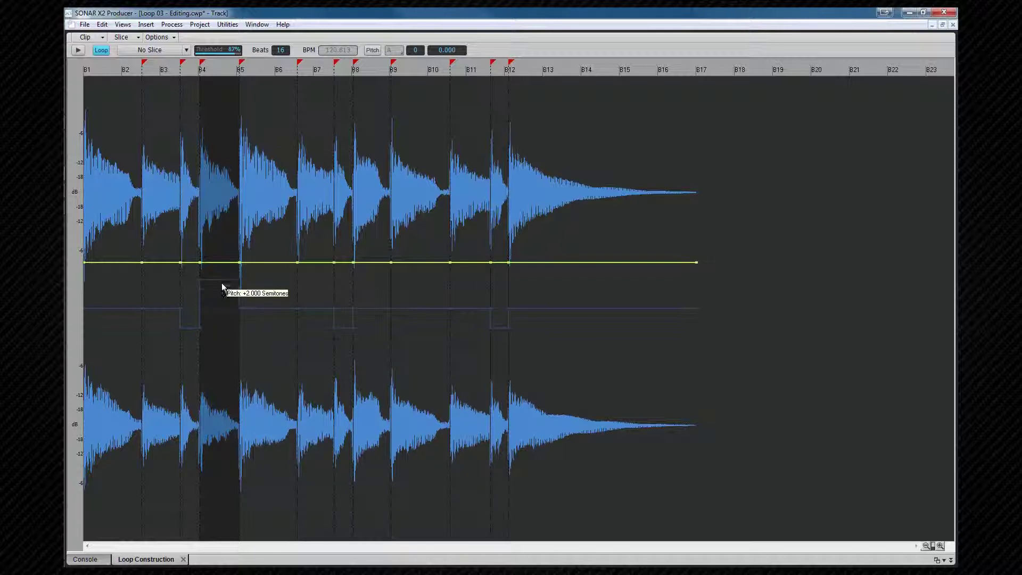
drag(372, 308, 373, 280)
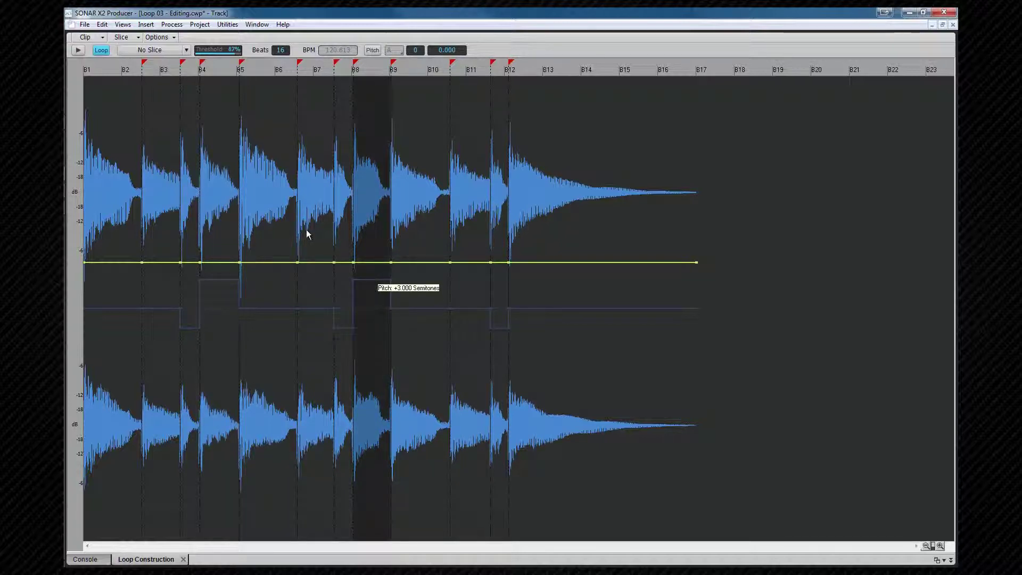
click(77, 50)
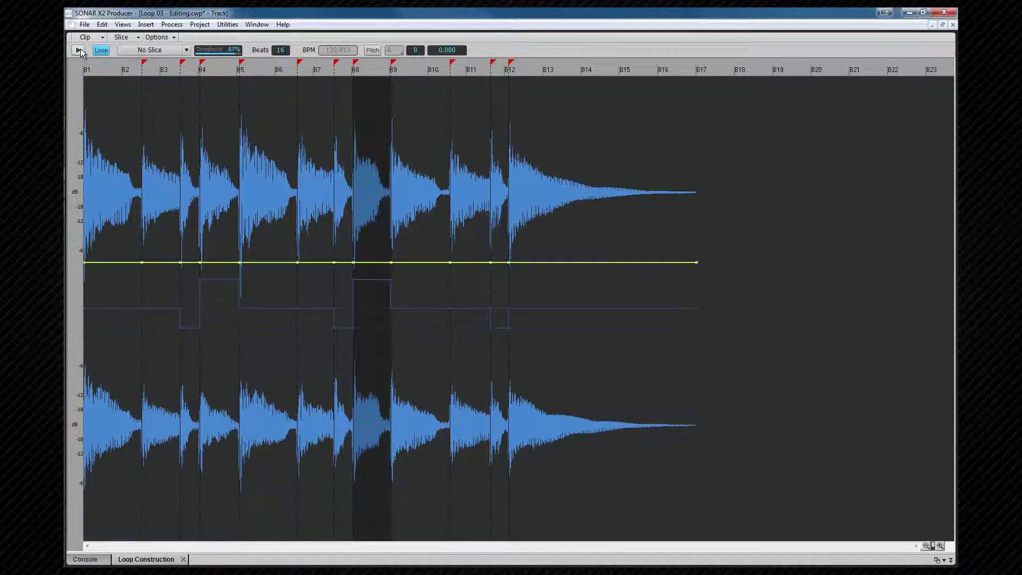
Stop playback and add a slice point between B1 and B2
click(81, 49)
click(104, 61)
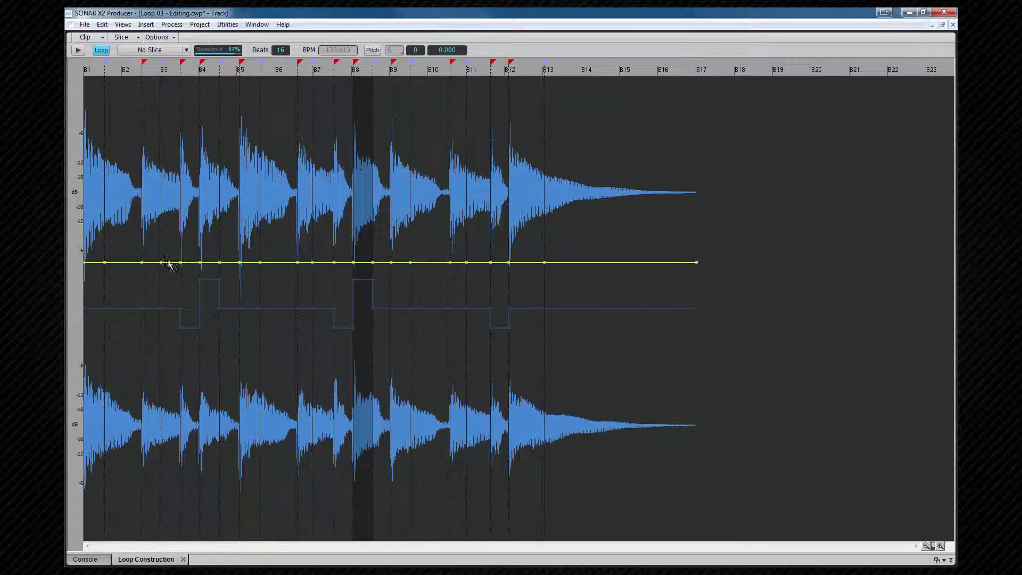
Pull the gain of the first four alternate slices to silence and start playback
drag(127, 261, 138, 552)
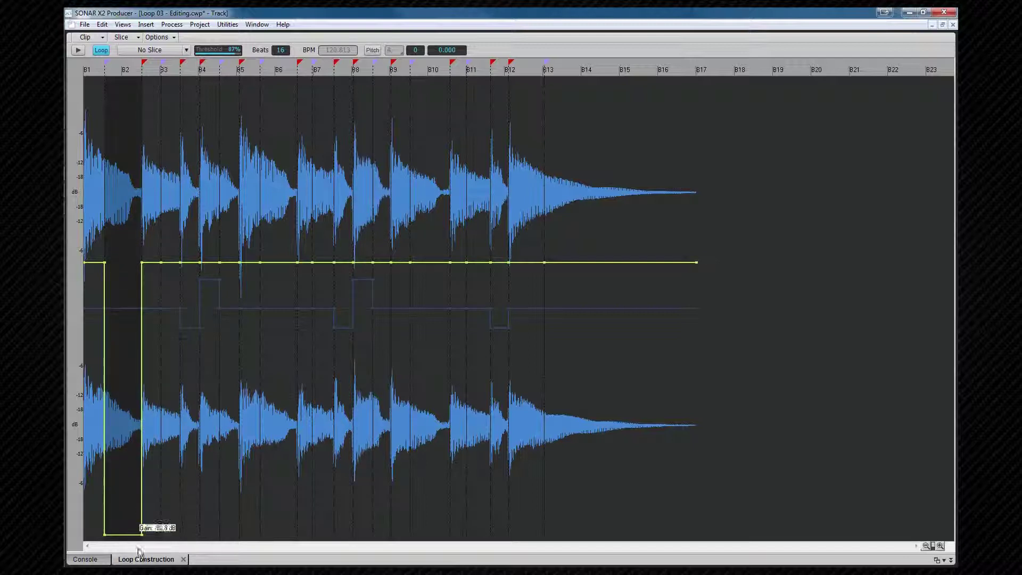
drag(176, 262, 180, 562)
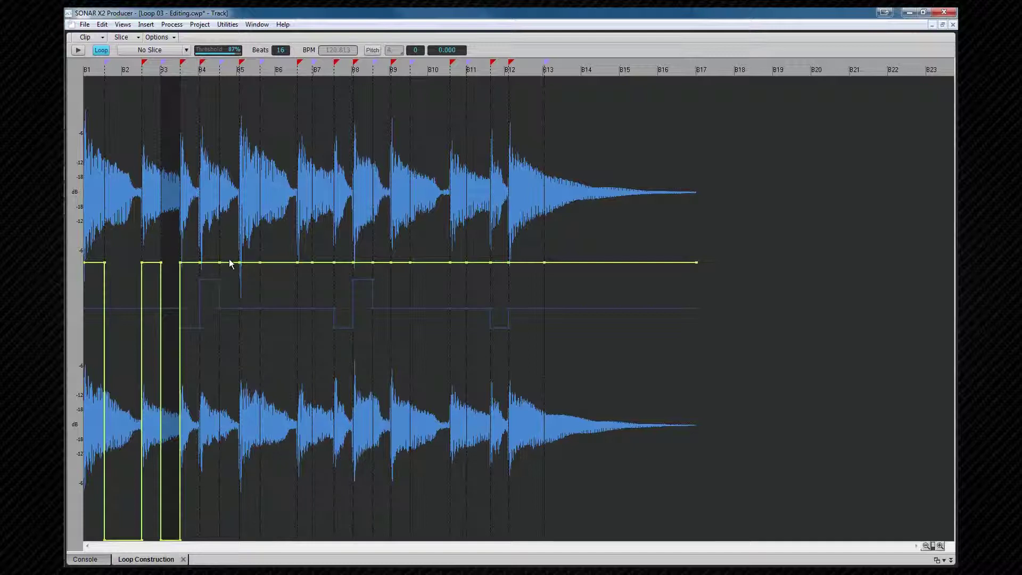
drag(229, 261, 234, 561)
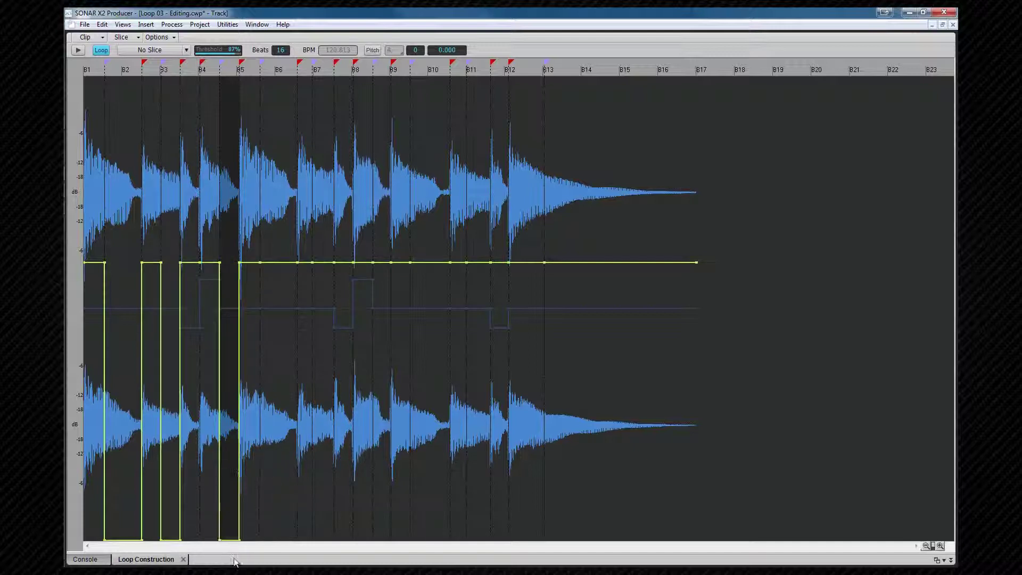
drag(284, 261, 276, 537)
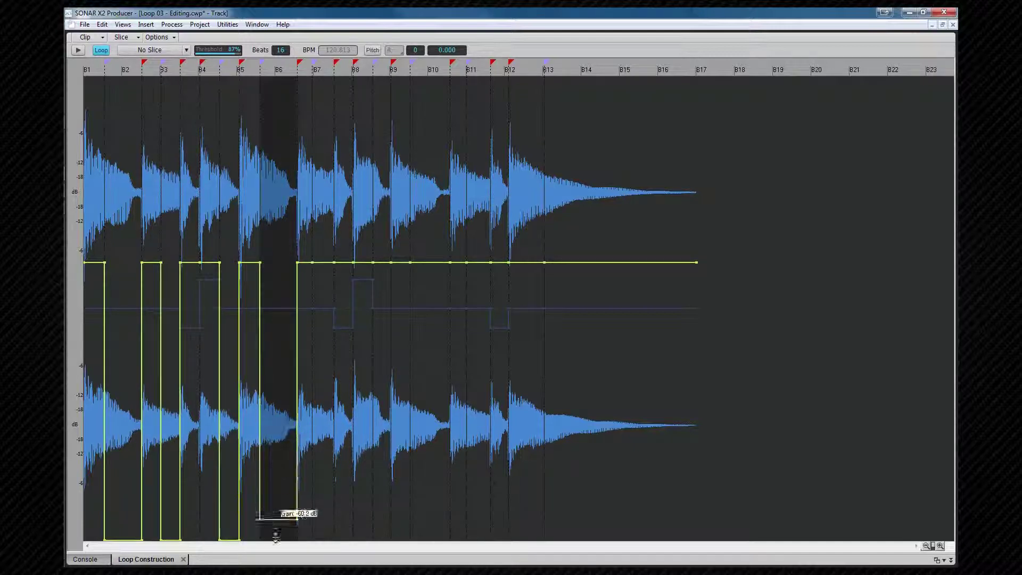
click(79, 49)
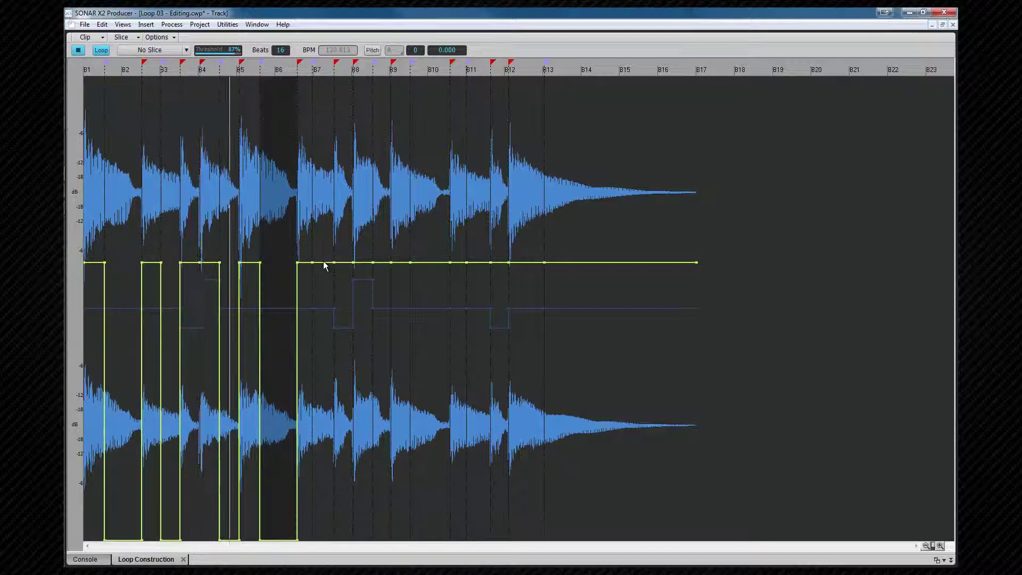
Silence the remaining alternate slices through to the clip's final slice
drag(324, 261, 341, 543)
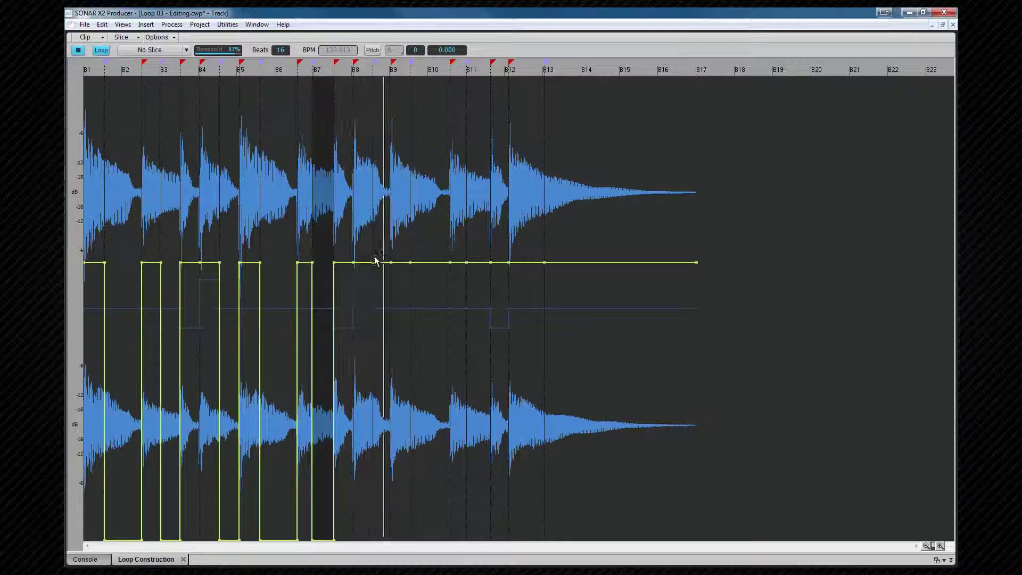
mouse_move(376, 261)
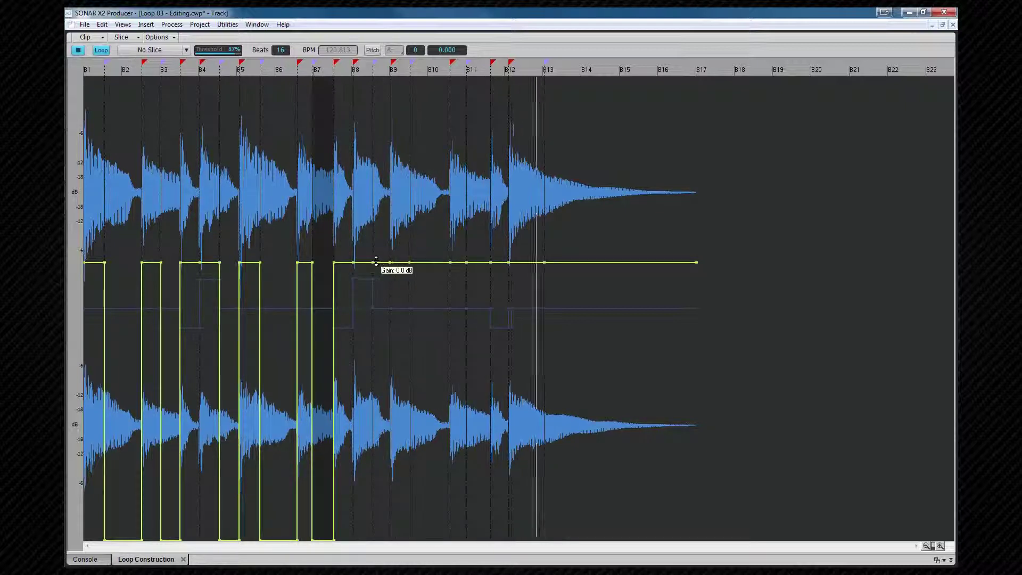
drag(376, 261, 379, 540)
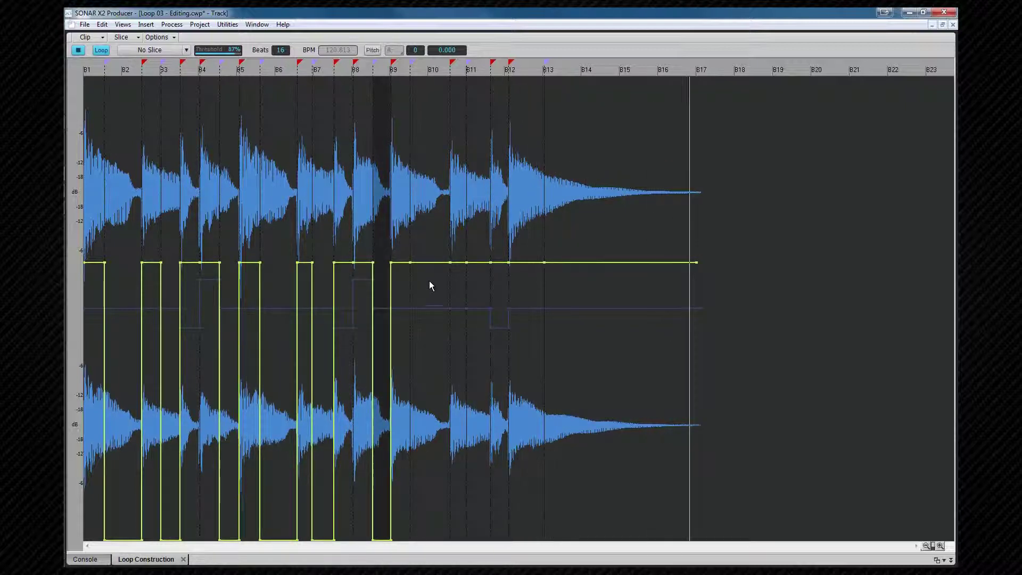
mouse_move(430, 263)
drag(429, 263, 433, 540)
mouse_move(486, 266)
drag(486, 267, 482, 541)
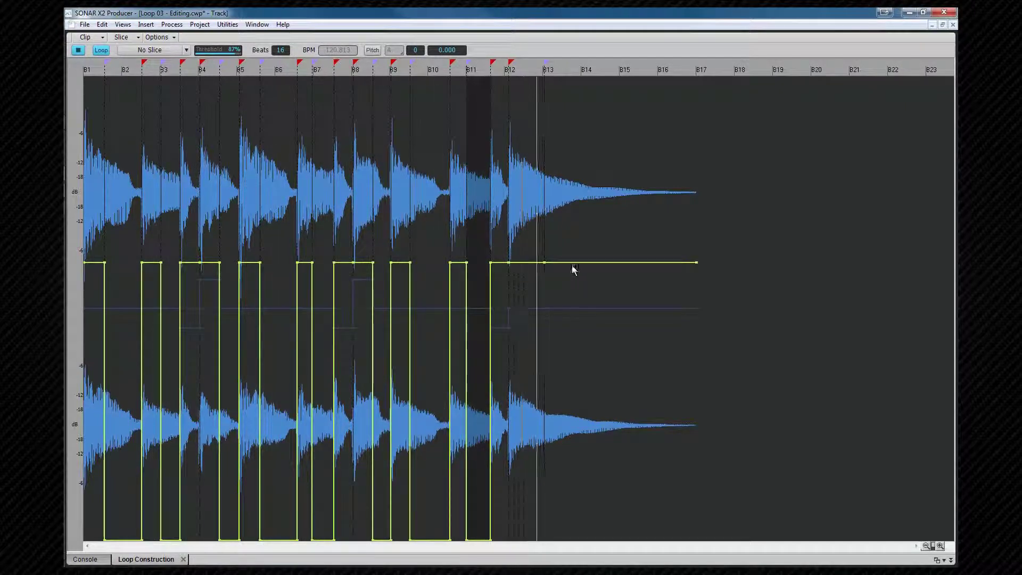
mouse_move(573, 269)
drag(573, 269, 565, 559)
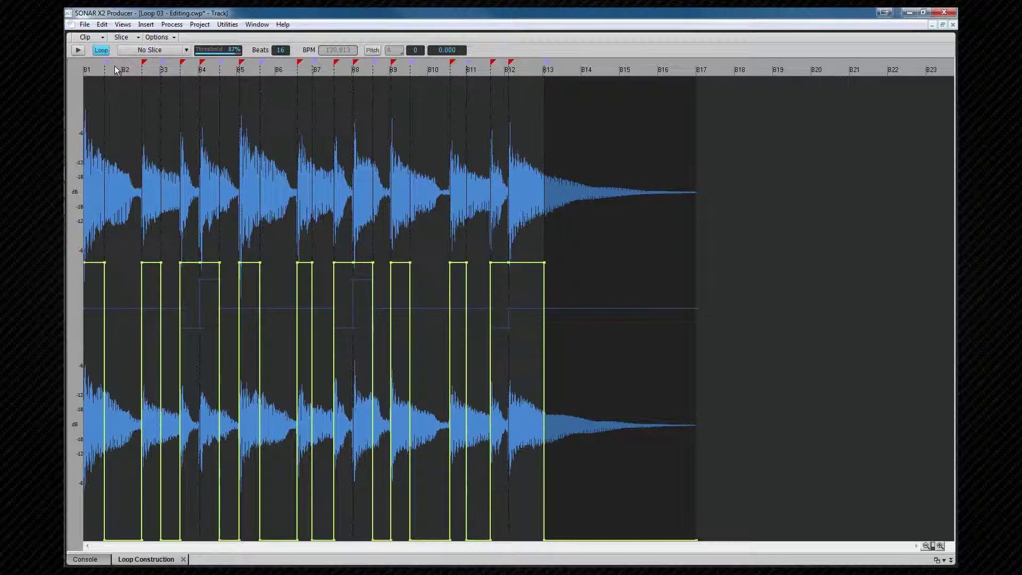
Show the pan envelope and pan the first five slices alternately left and right
click(137, 38)
click(147, 76)
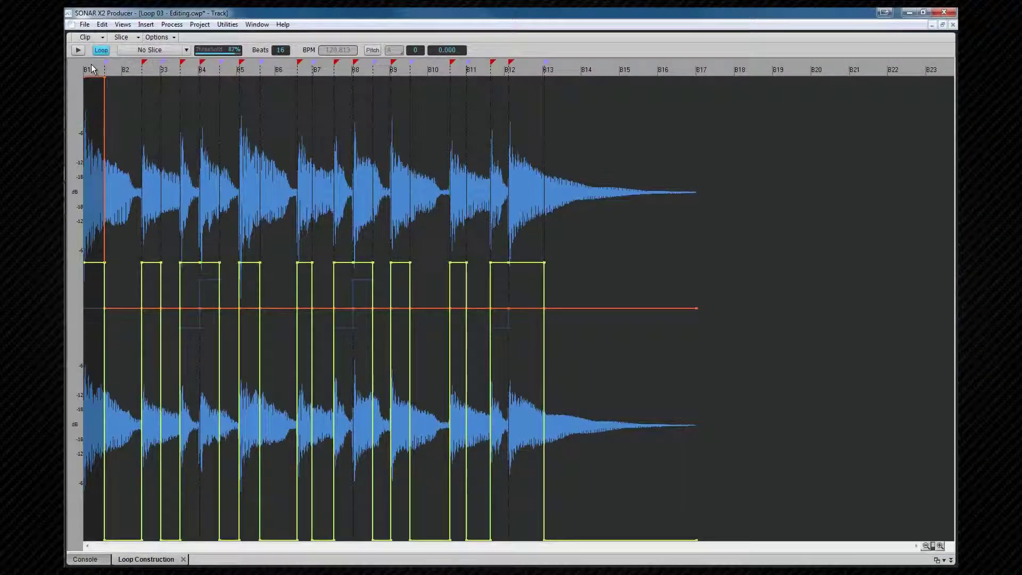
drag(153, 308, 156, 456)
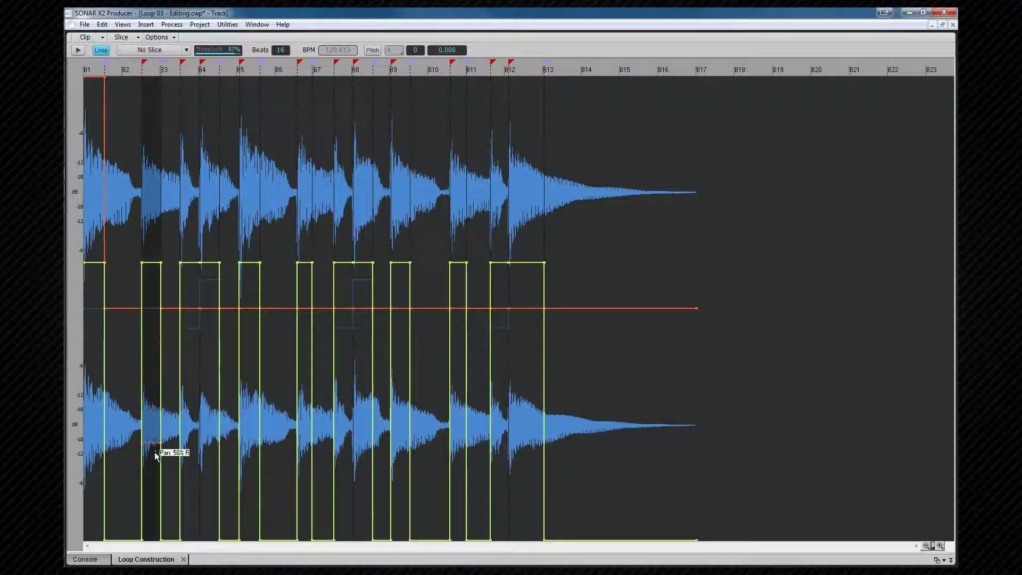
drag(95, 78, 97, 154)
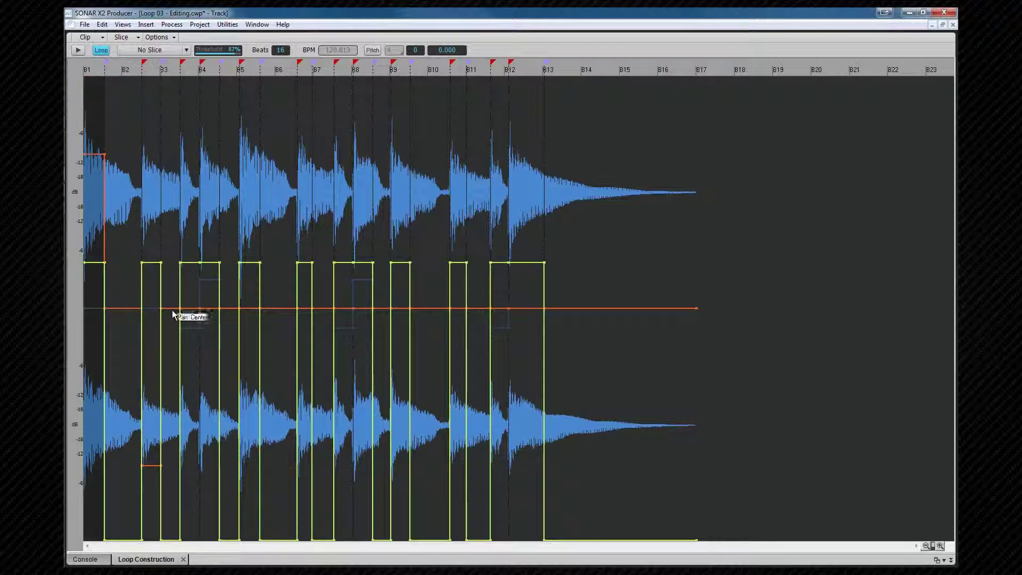
drag(172, 307, 164, 155)
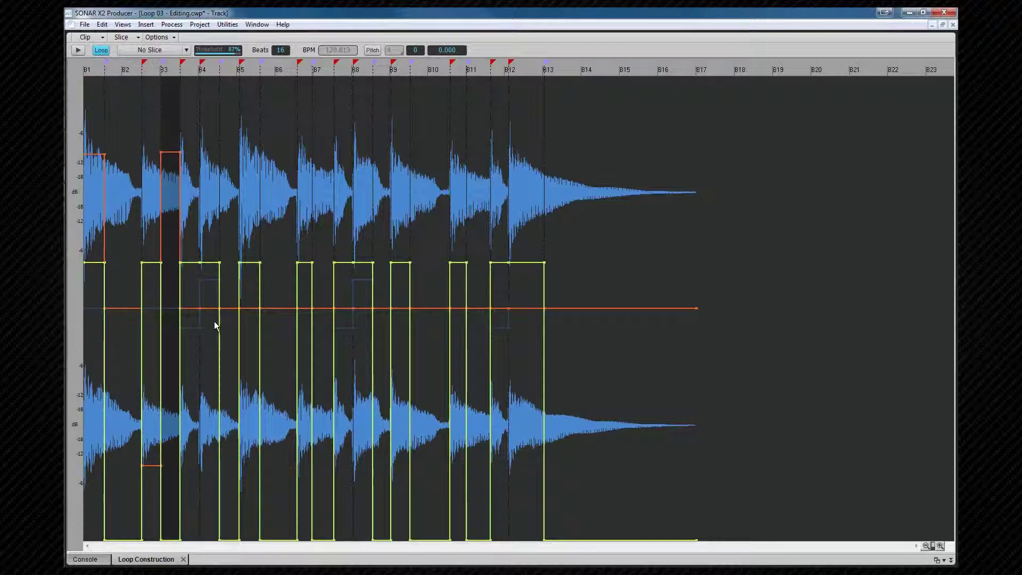
drag(207, 307, 206, 469)
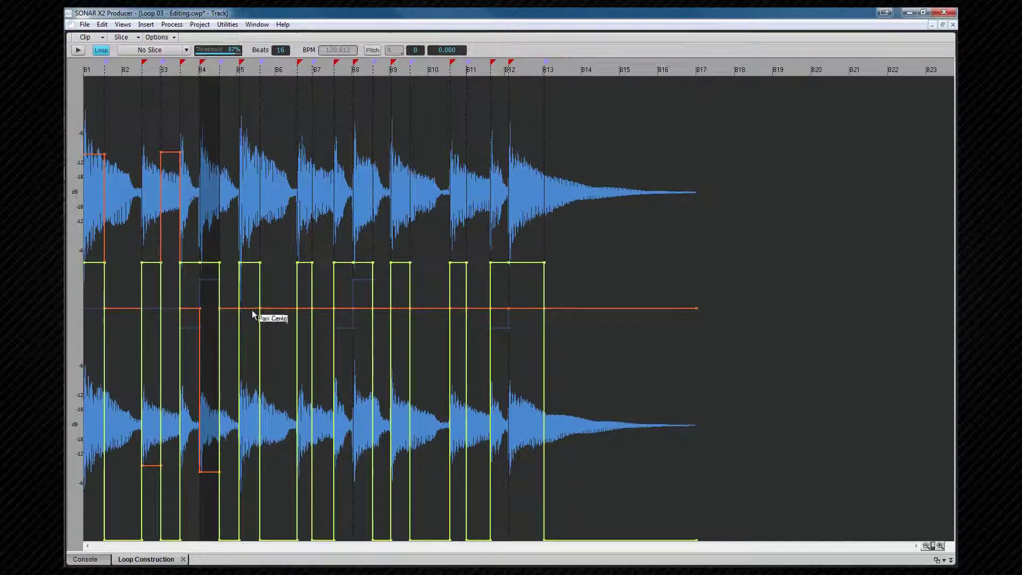
drag(252, 314, 250, 172)
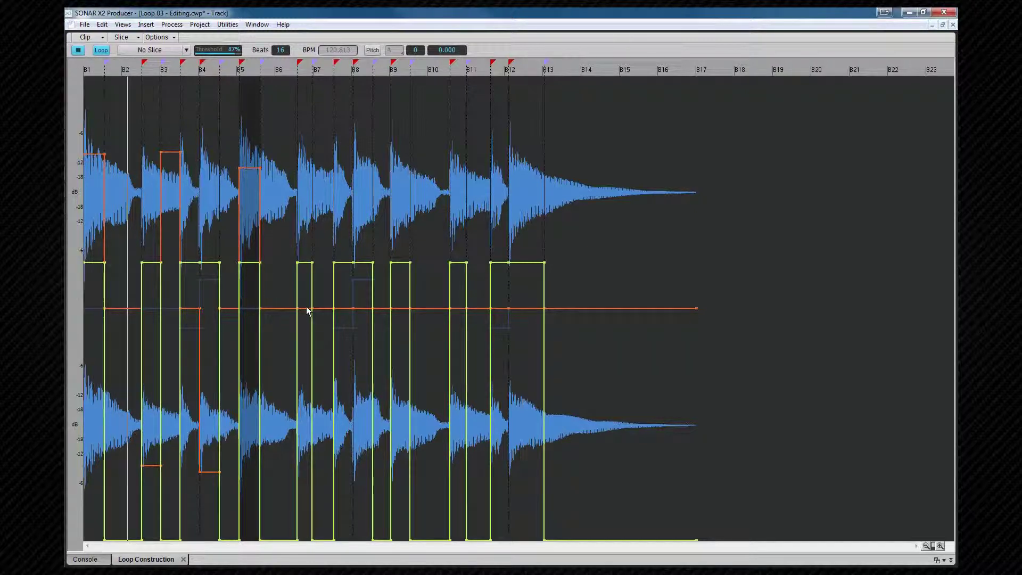
Pan the later slices alternately, including the tenth at 57% L, then audition the clip
drag(306, 307, 306, 428)
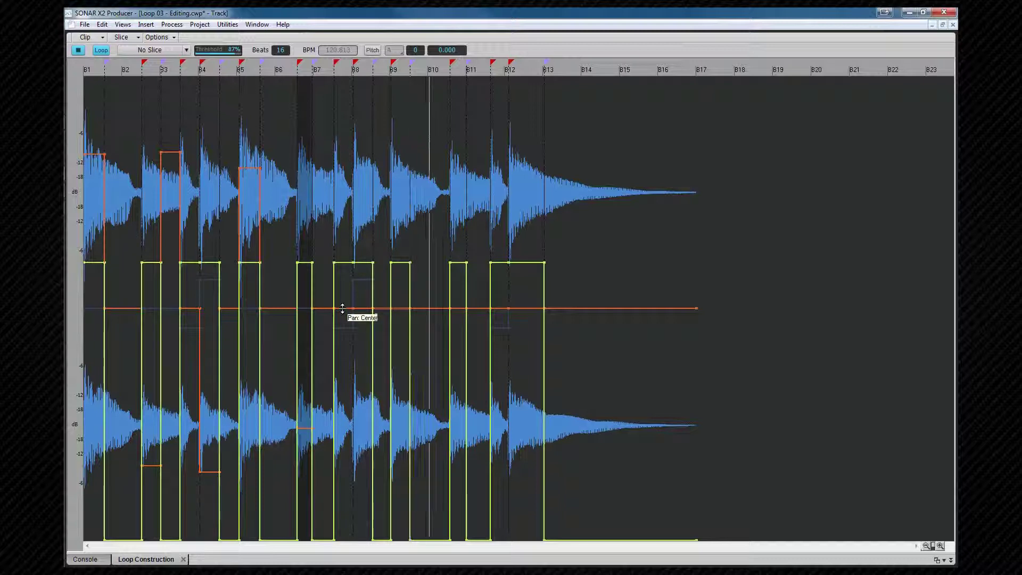
drag(344, 307, 352, 179)
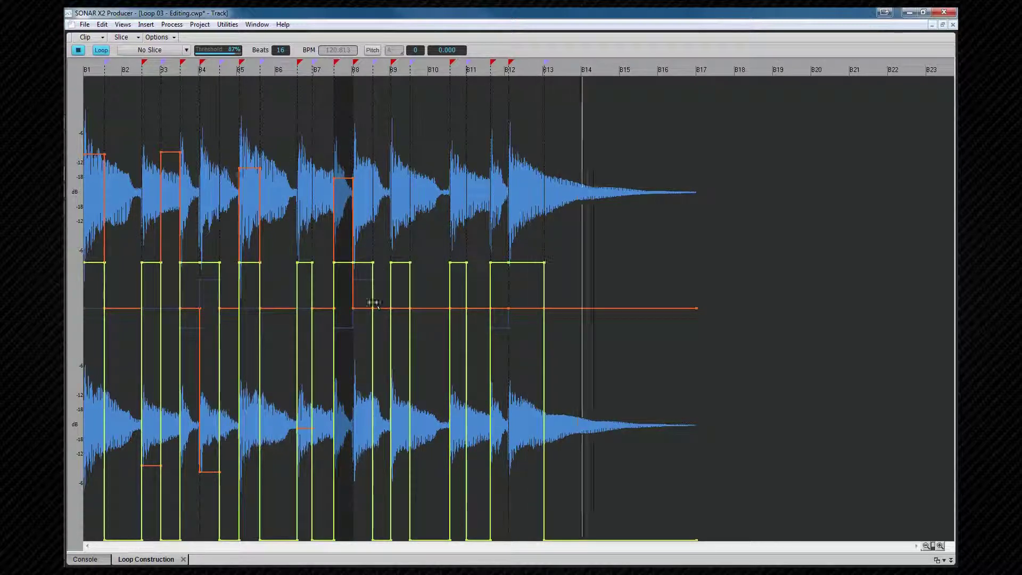
drag(366, 308, 355, 177)
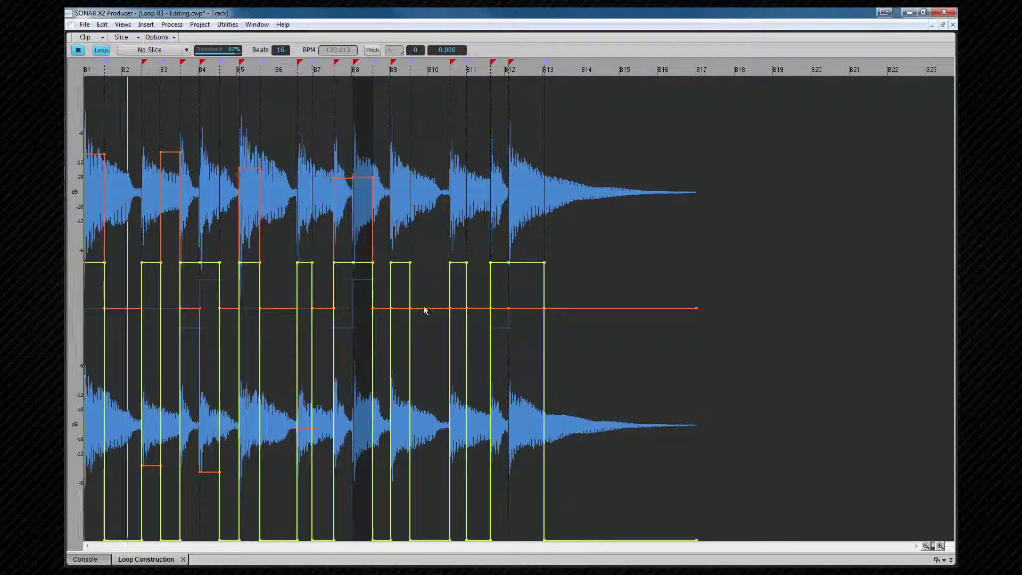
click(400, 312)
drag(401, 312, 403, 418)
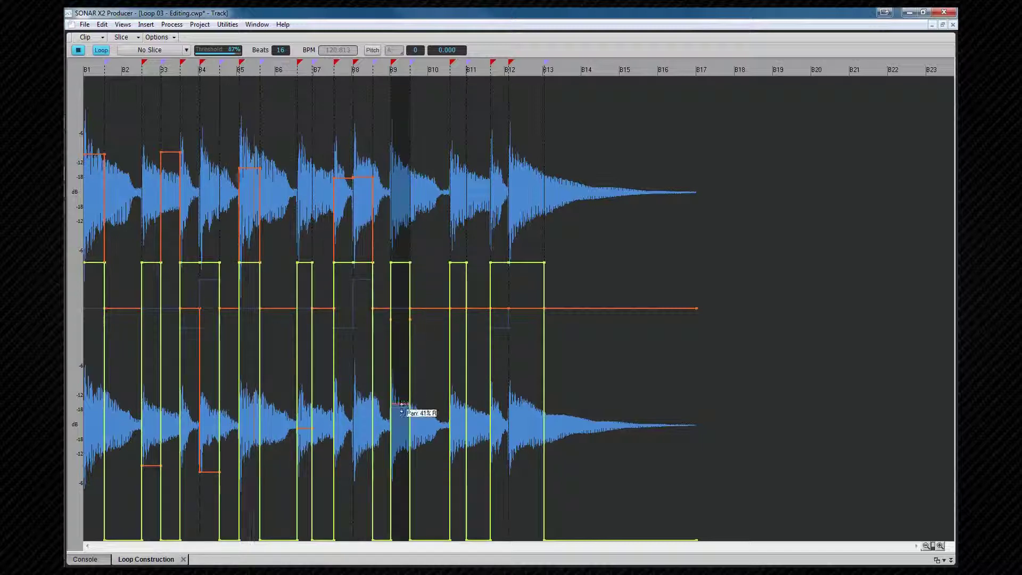
drag(460, 310, 462, 226)
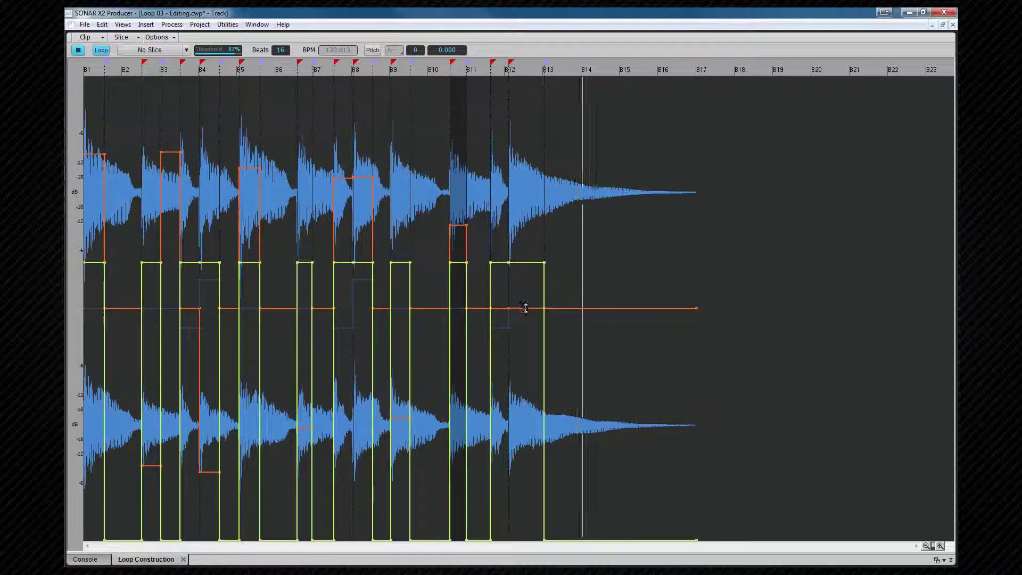
drag(527, 309, 518, 408)
key(space)
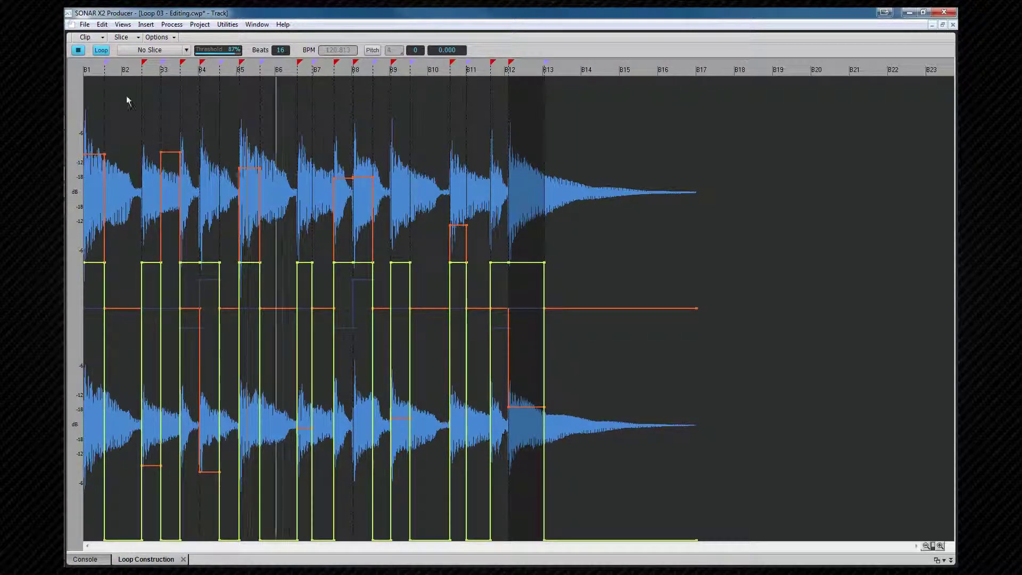
click(78, 50)
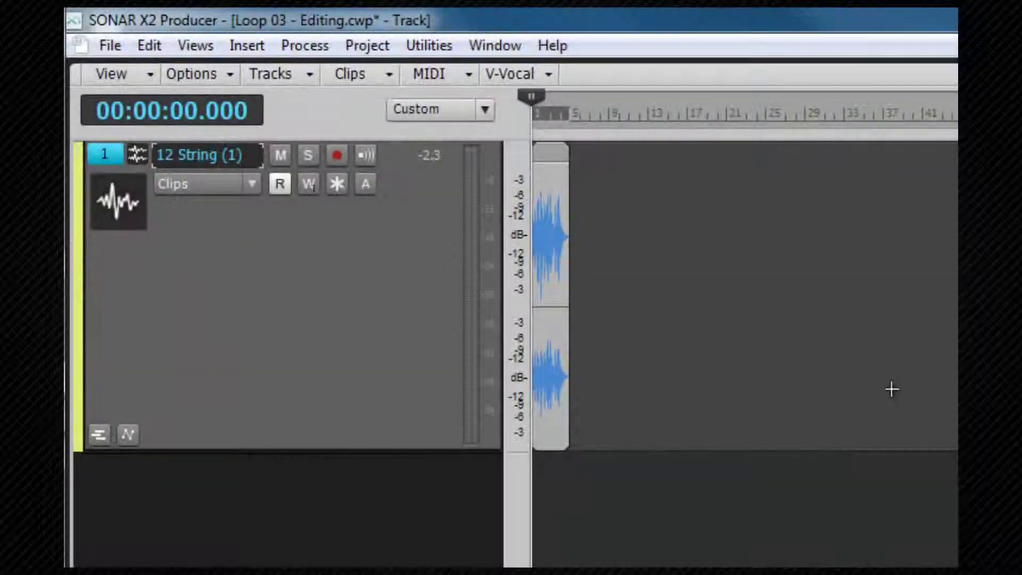
Extend the groove clip to about bar 33 so it repeats, then play and stop it
drag(571, 301, 863, 303)
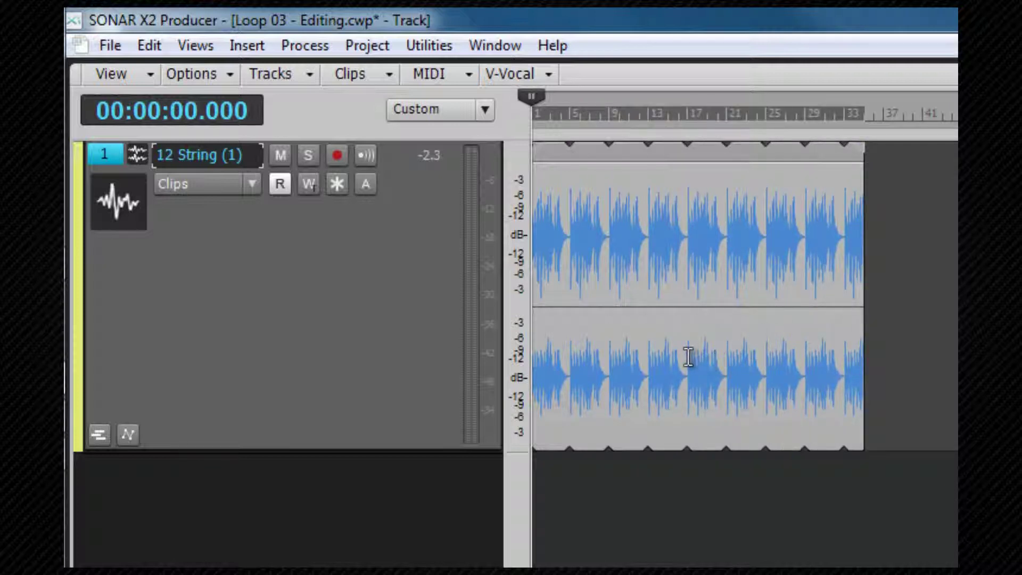
key(space)
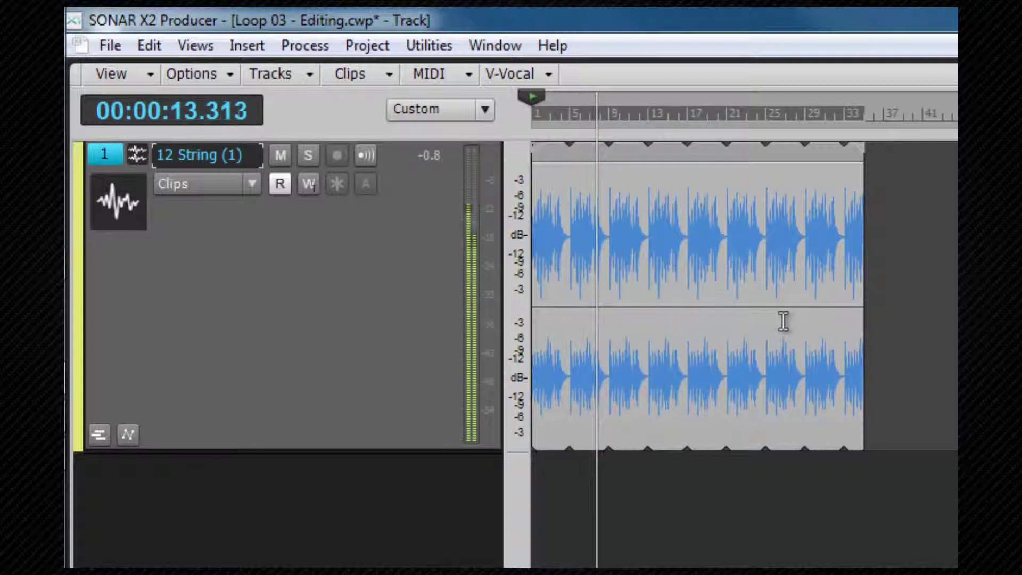
key(r)
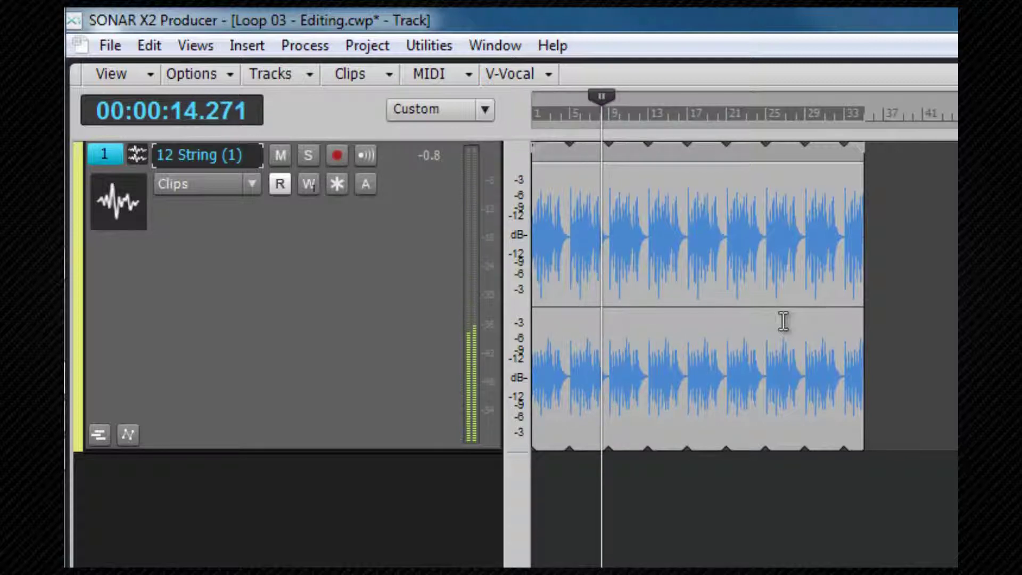